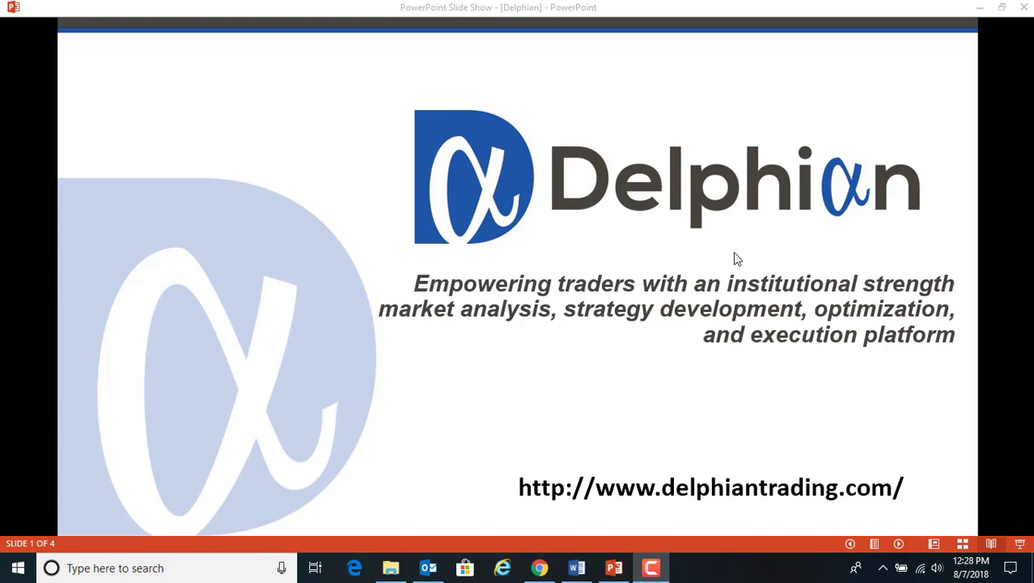
# Advance the intro slides to the presenter's bio, then switch to the Delphian dashboard in Chrome
pyautogui.click(735, 253)
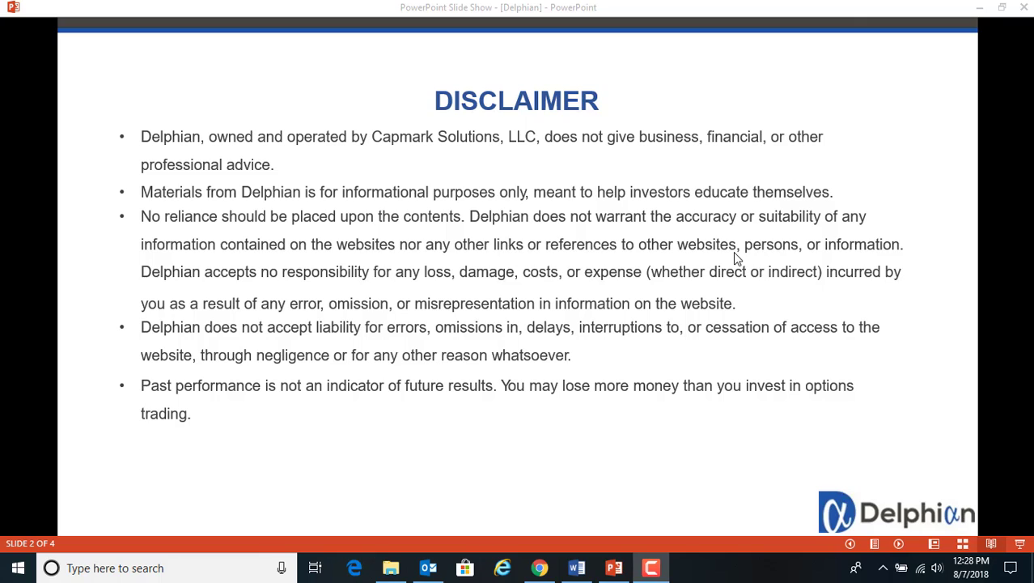
pyautogui.click(734, 258)
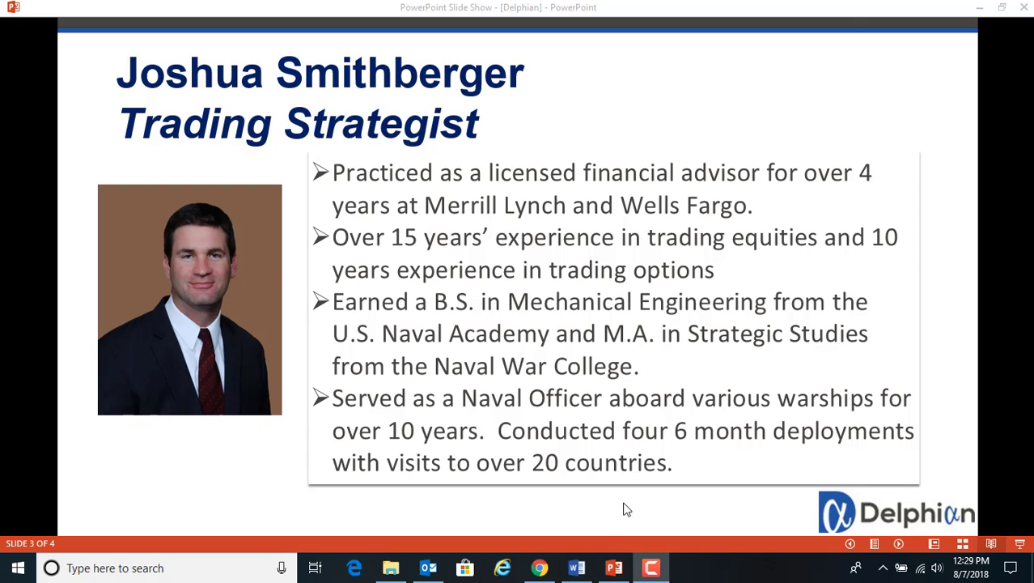
pyautogui.click(538, 571)
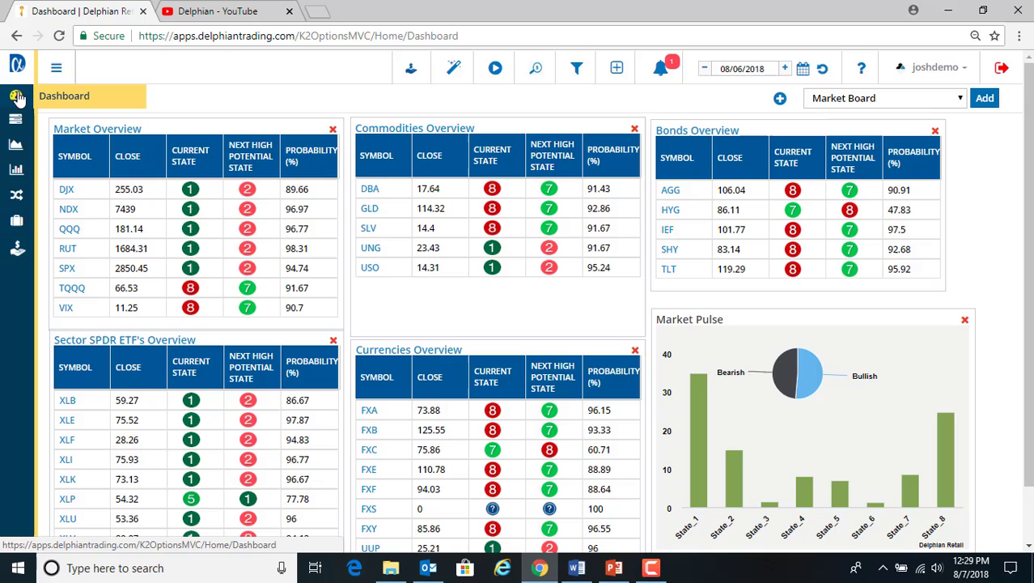
# From the expanded sidebar, open BackTest > Quick BackTest and choose the Yearly Trade type
pyautogui.click(56, 72)
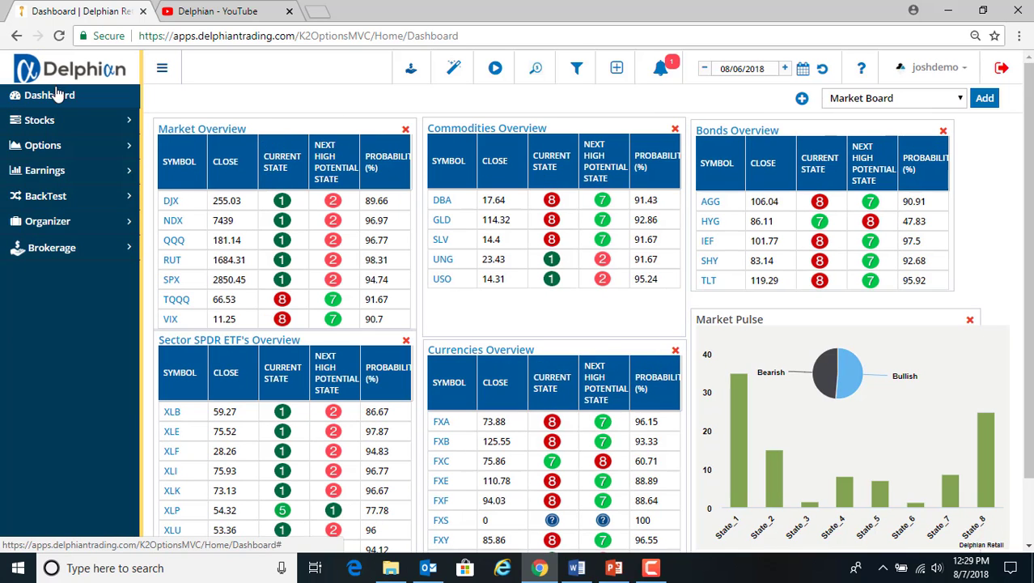
pyautogui.click(46, 180)
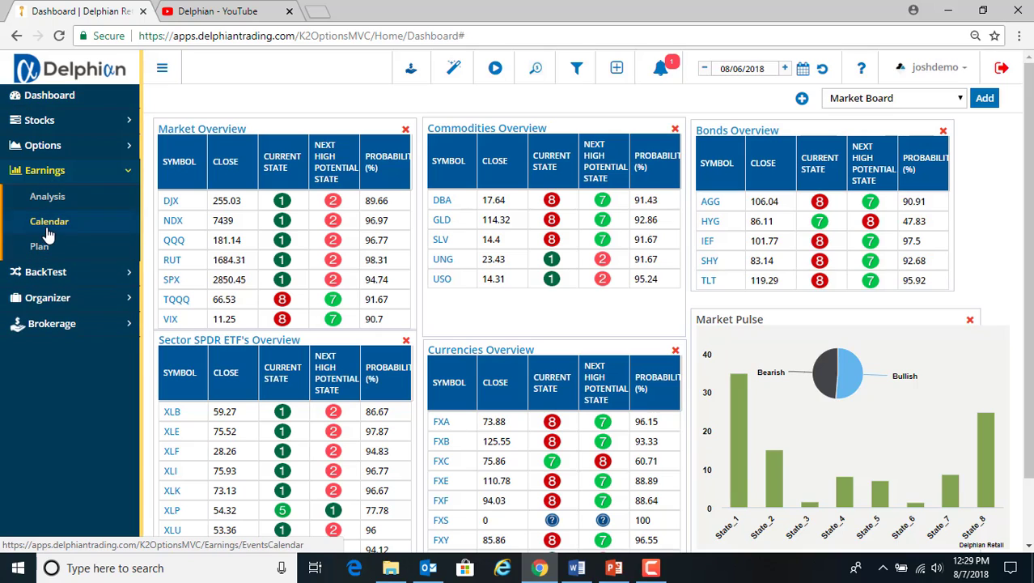
pyautogui.click(45, 272)
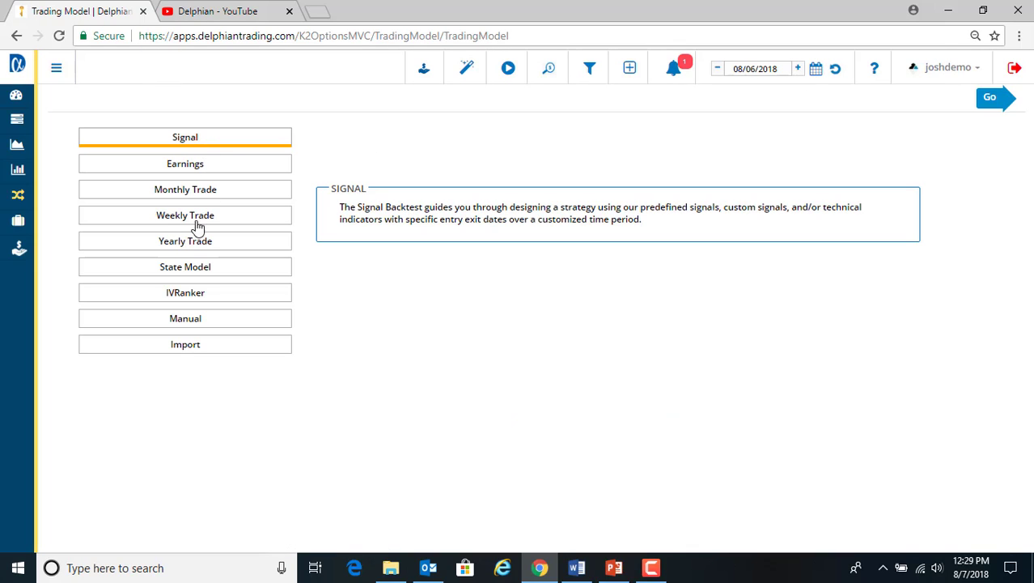
pyautogui.click(185, 250)
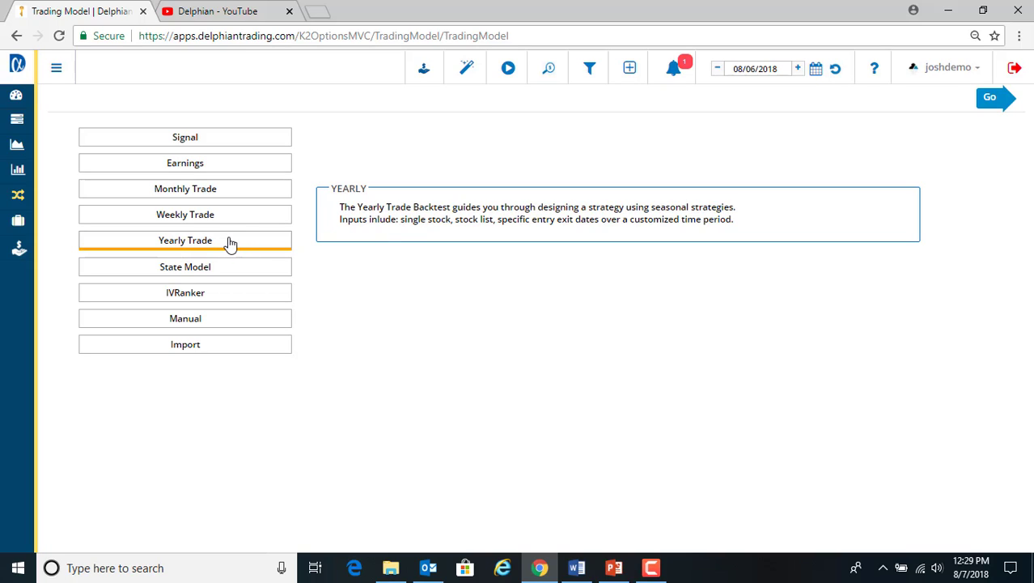
# Open the yearly trade setup form and keep August 6 as the entry date
pyautogui.click(994, 108)
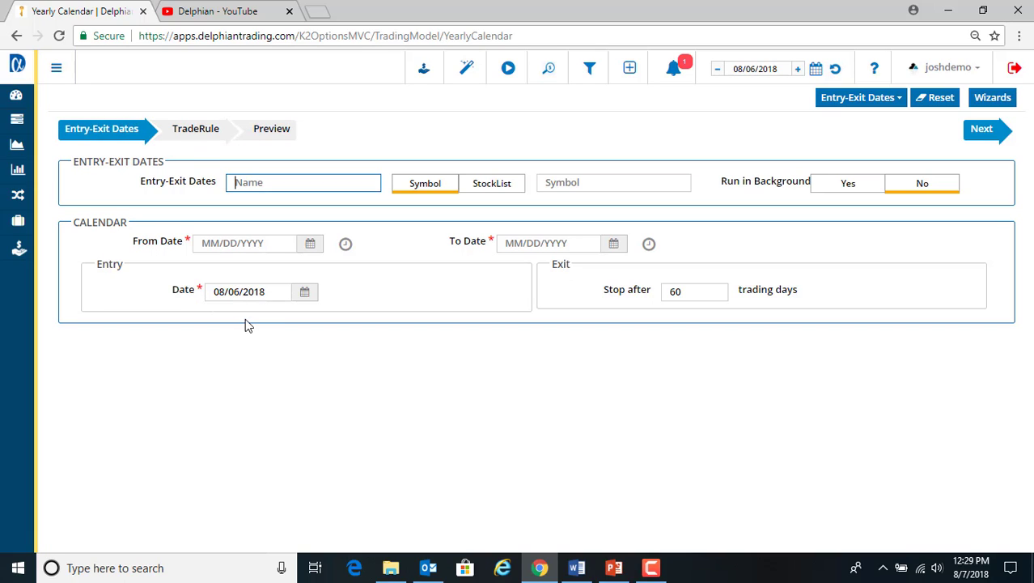
pyautogui.click(305, 293)
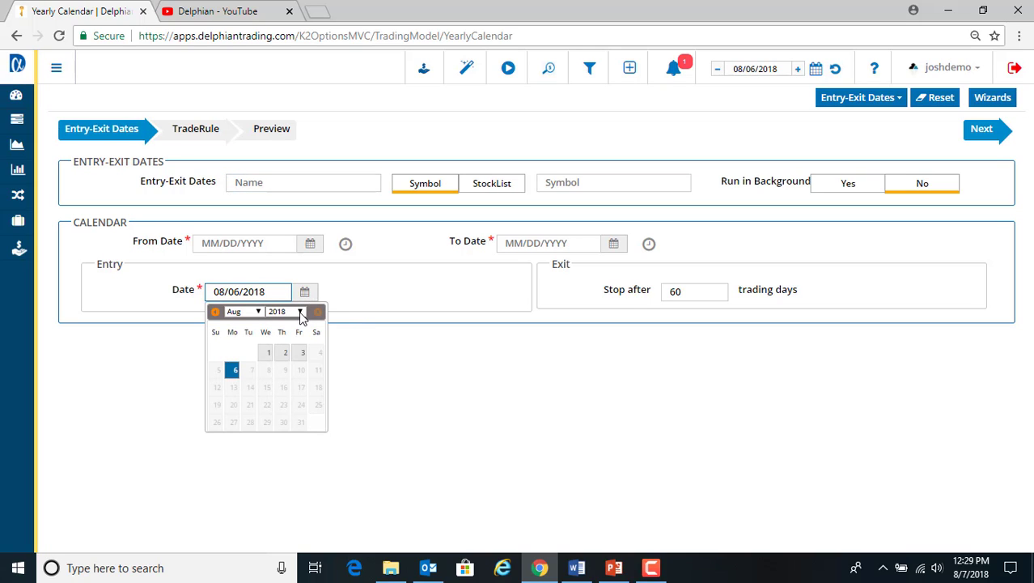
pyautogui.click(243, 314)
pyautogui.click(366, 304)
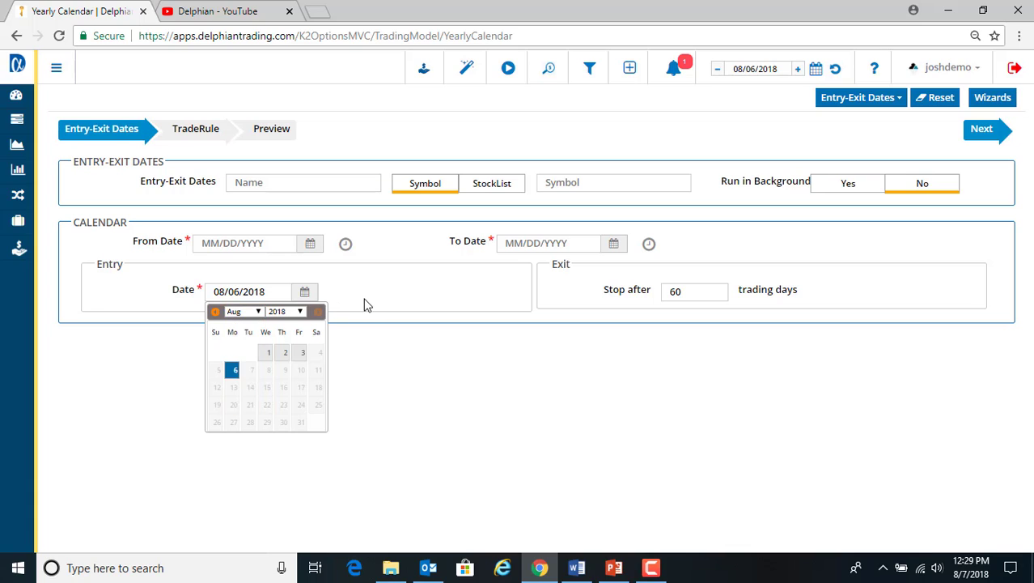
pyautogui.click(234, 372)
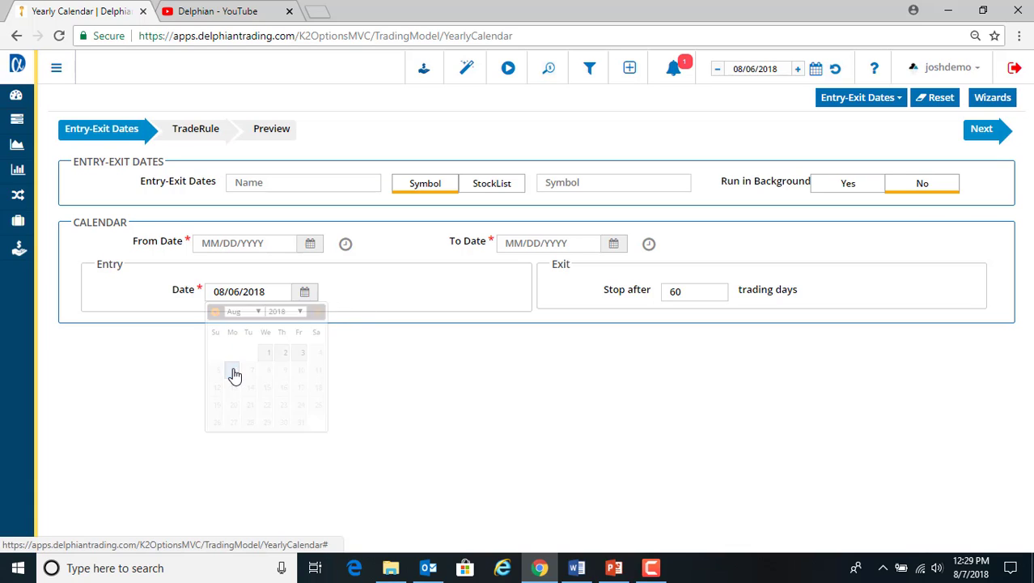
# Auto-fill the date range and set the From date to 01/03/2007, ending 08/06/2018
pyautogui.click(345, 247)
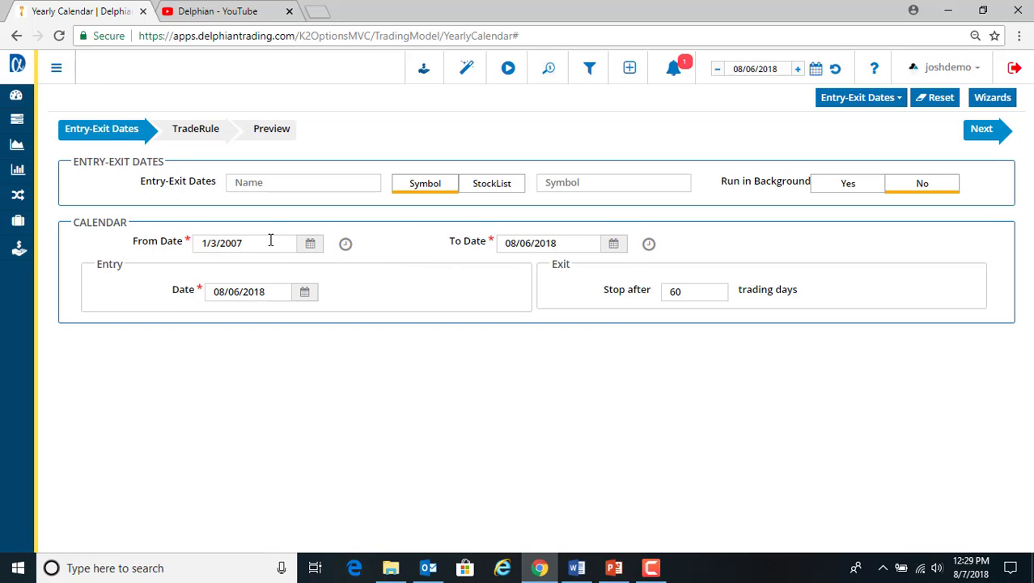
pyautogui.click(311, 246)
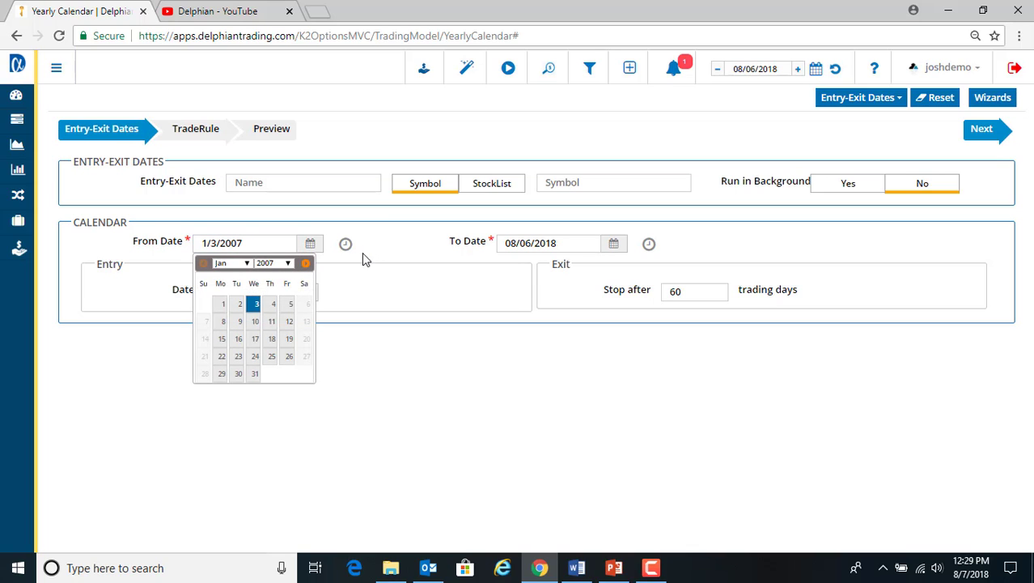
pyautogui.click(255, 304)
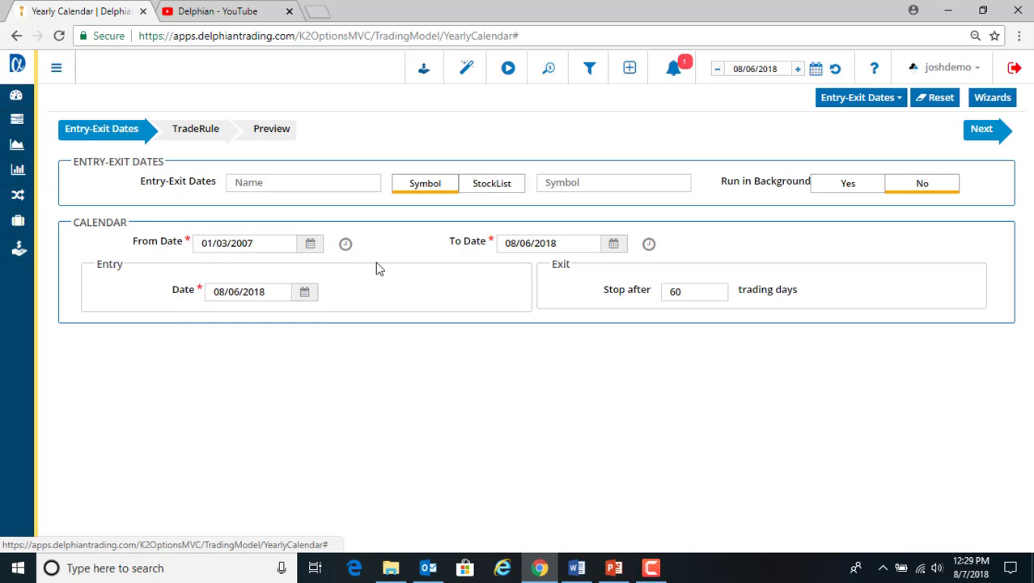
pyautogui.click(354, 184)
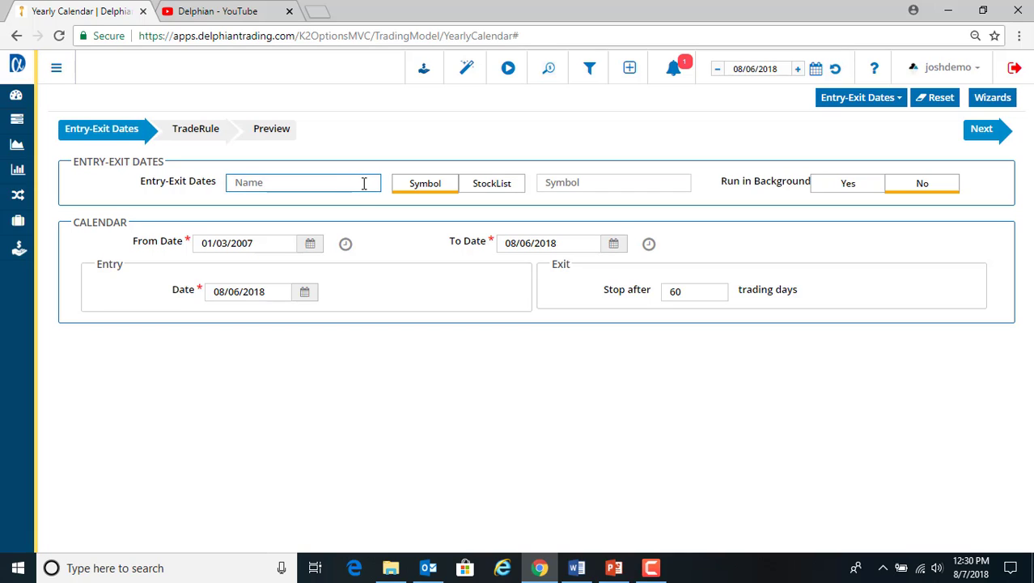
# Name the dates set 'URI yearly trade' and browse both pages of saved stock lists without choosing one
pyautogui.write('URI yearly t')
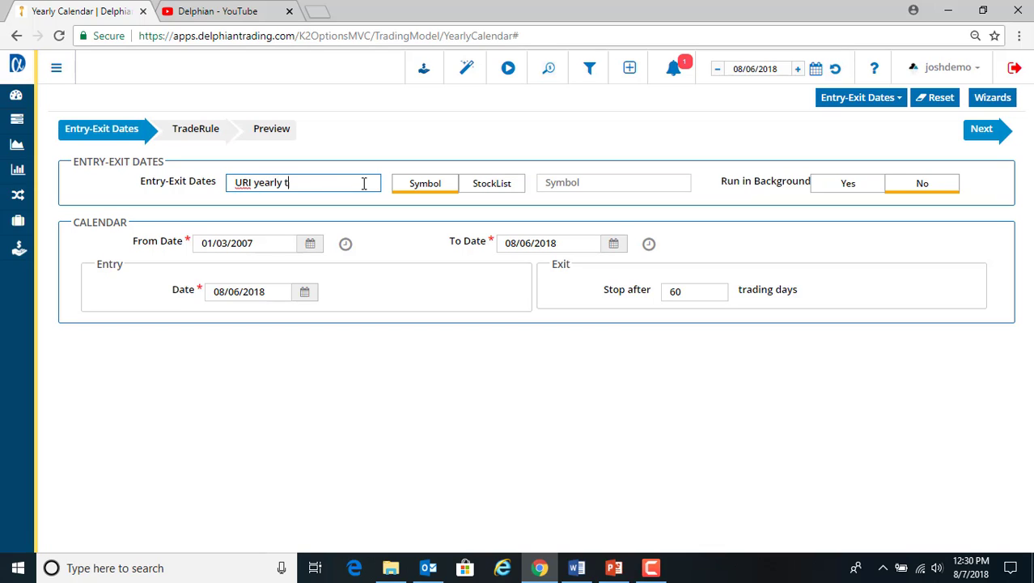
pyautogui.write('rade')
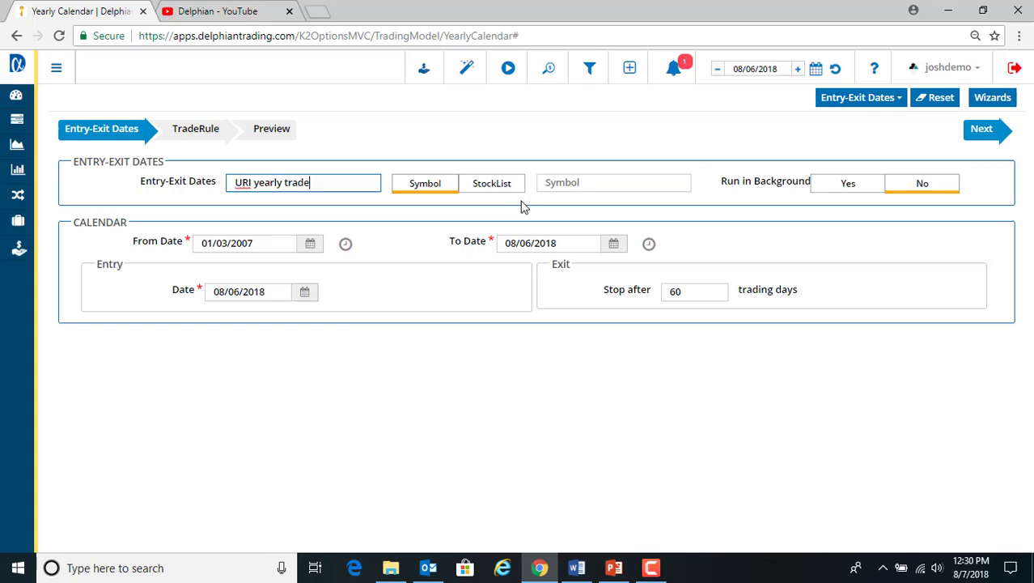
pyautogui.click(572, 183)
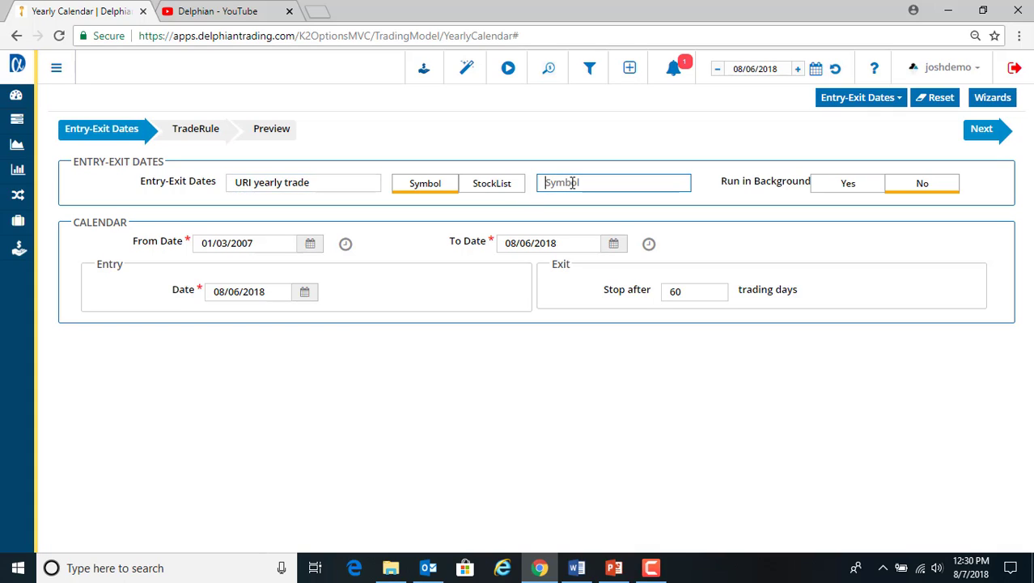
pyautogui.click(500, 192)
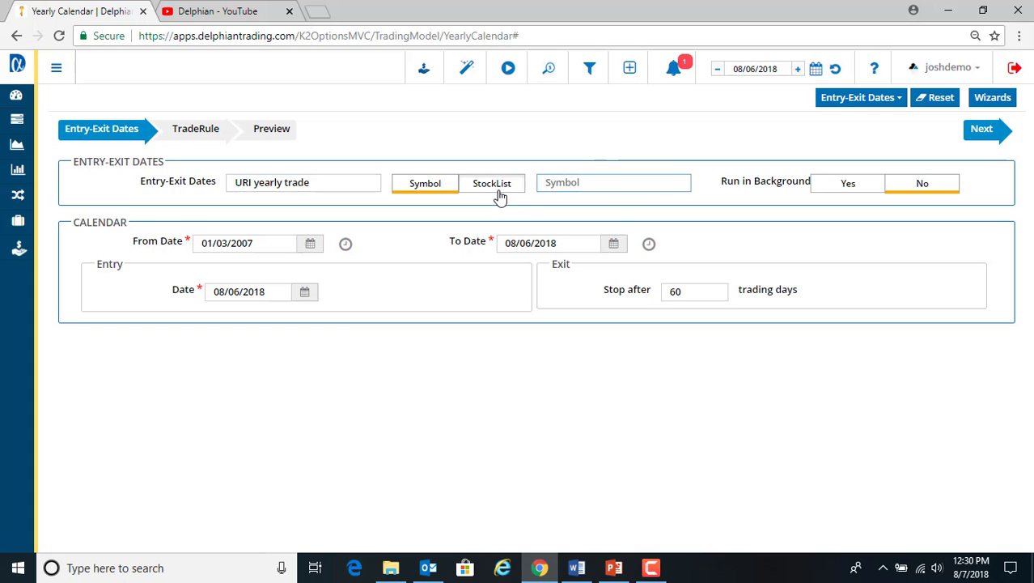
pyautogui.click(677, 184)
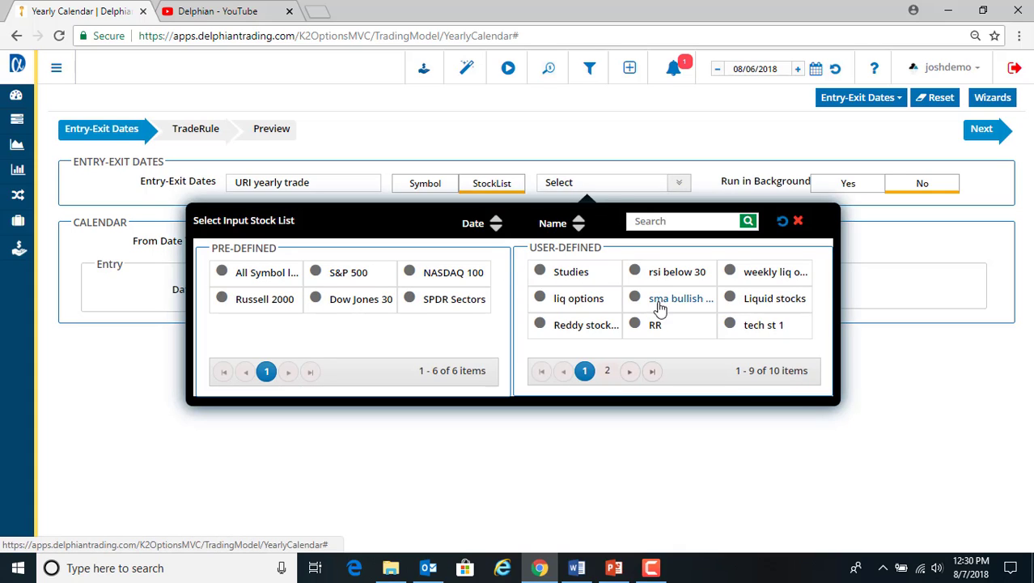
pyautogui.click(631, 373)
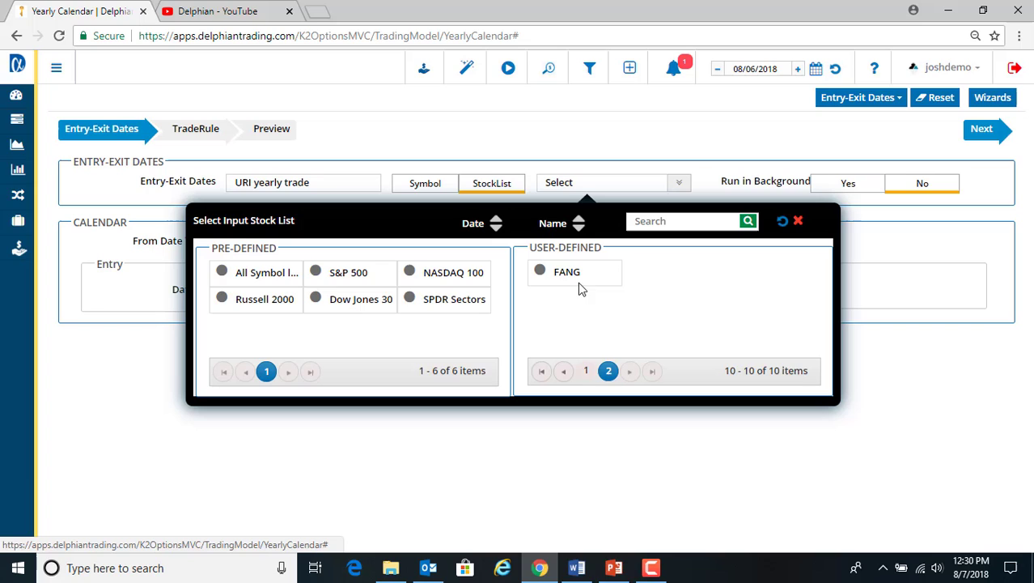
pyautogui.click(586, 371)
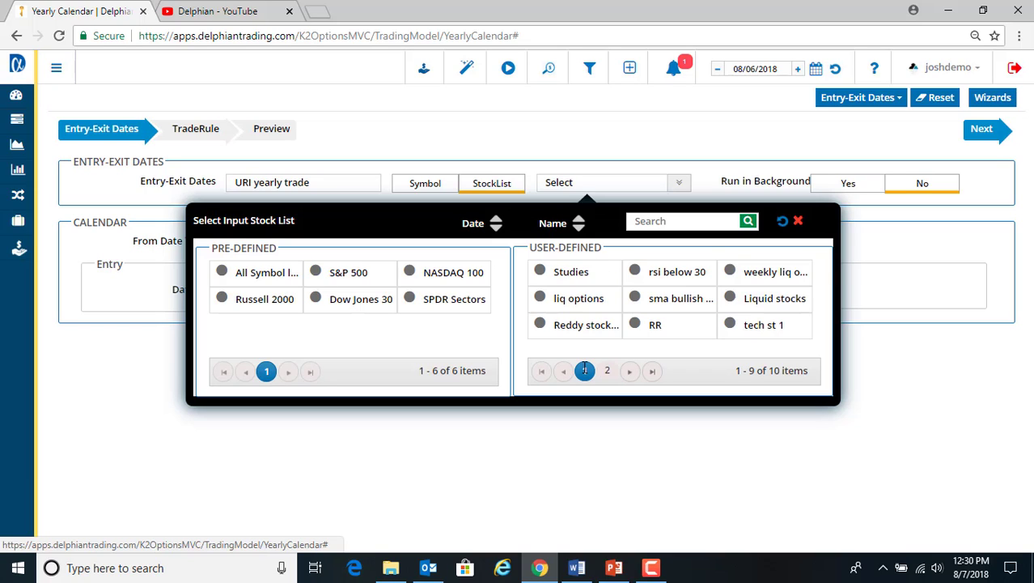
pyautogui.click(478, 156)
# Enter URI as the single symbol from the autocomplete list, leaving Run in Background on No
pyautogui.click(437, 186)
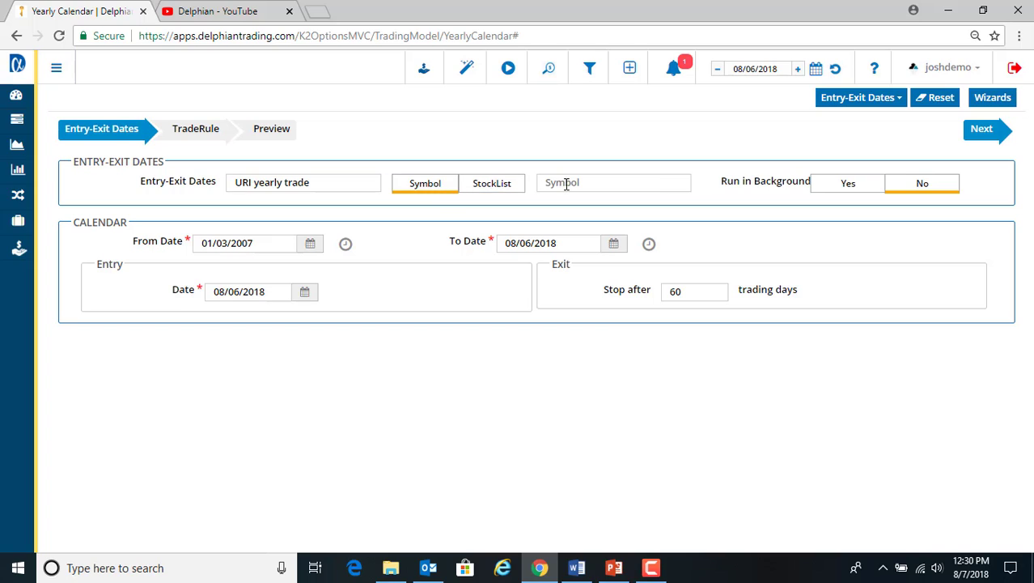
pyautogui.click(565, 184)
pyautogui.write('uri')
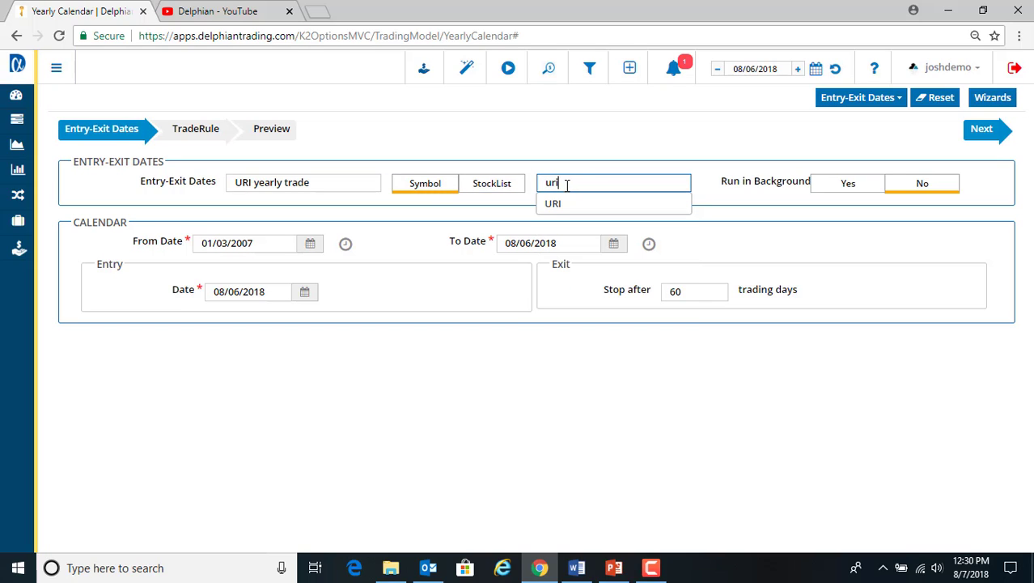
pyautogui.click(558, 205)
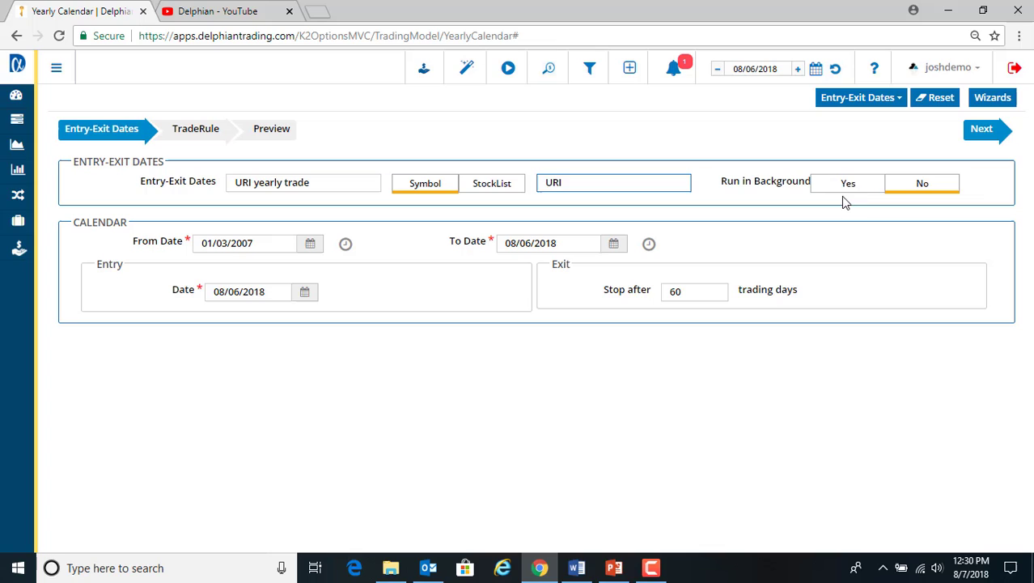
pyautogui.click(673, 68)
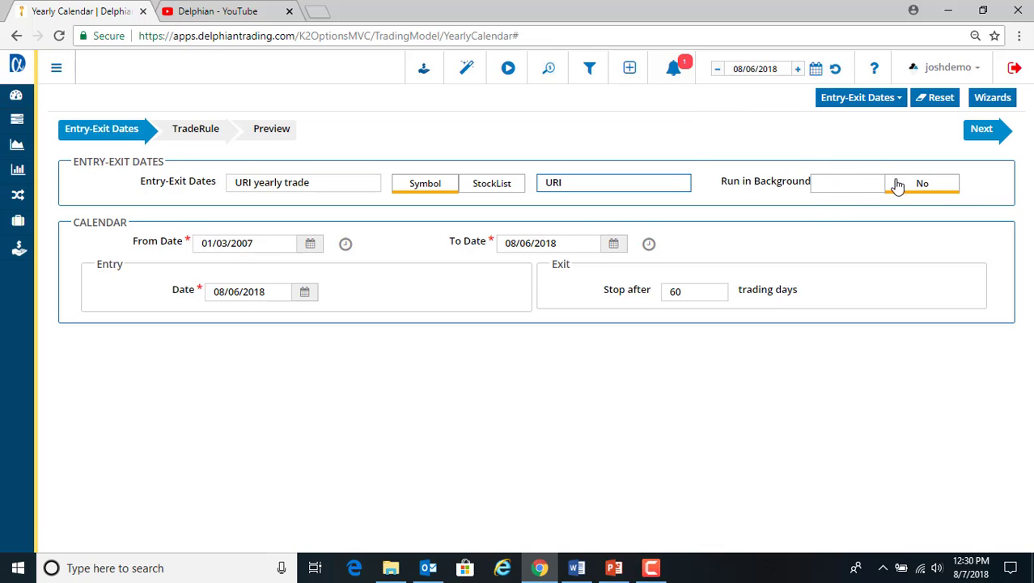
# Create the trades, name the trade rule 'URI long call' and choose the Long Call opening strategy
pyautogui.click(982, 130)
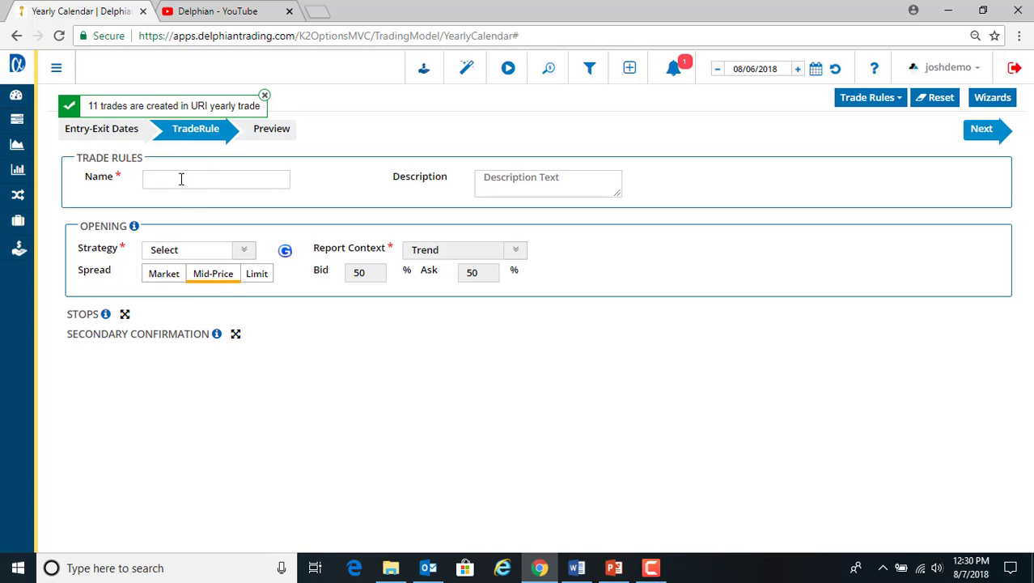
pyautogui.click(182, 178)
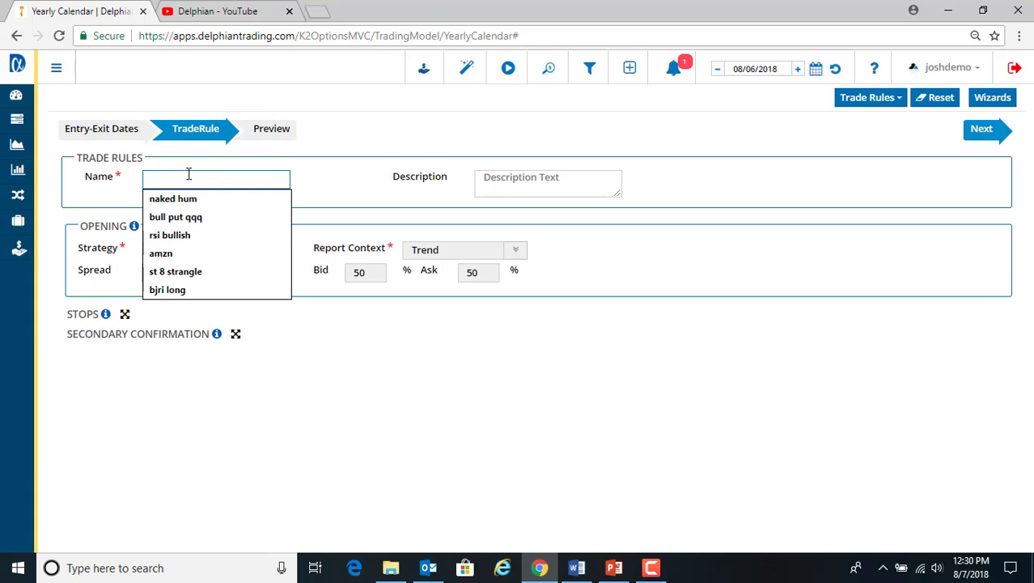
pyautogui.write('URI long call')
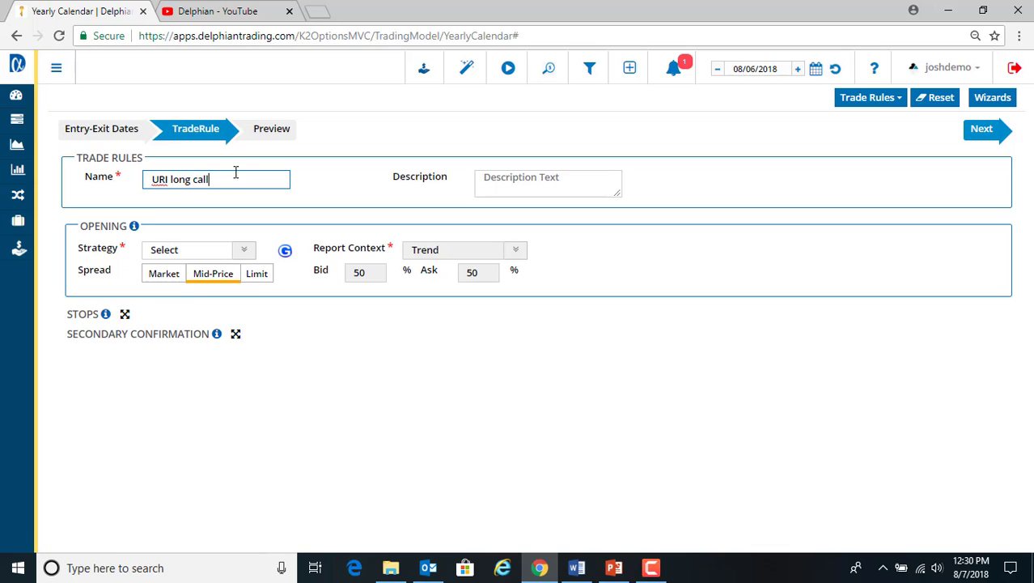
pyautogui.click(512, 181)
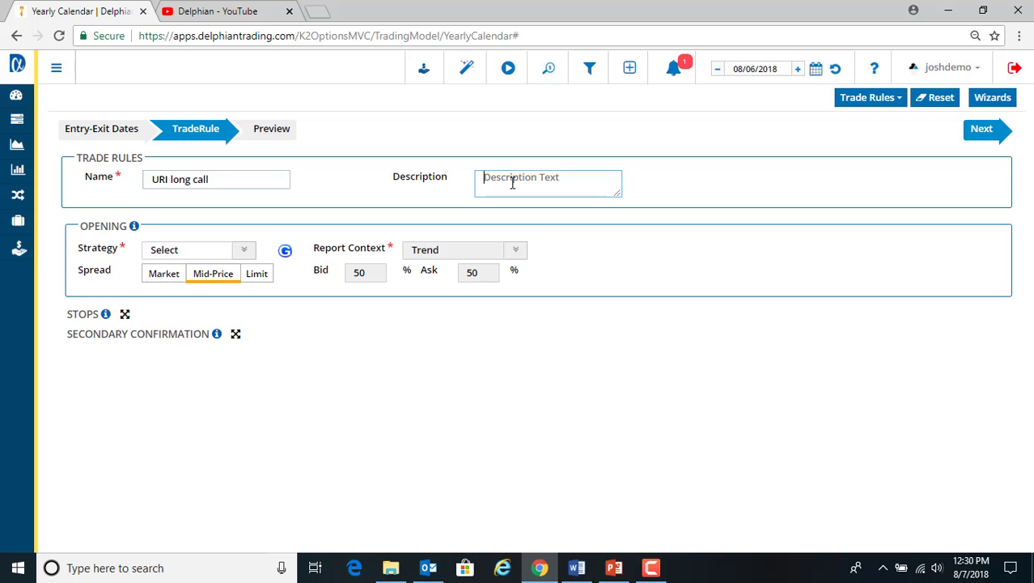
pyautogui.click(243, 253)
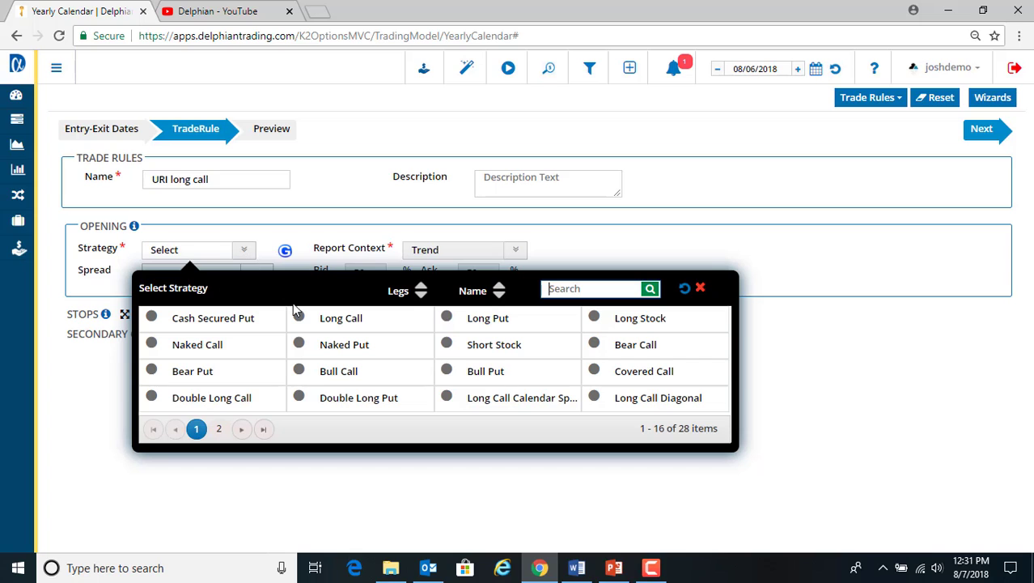
pyautogui.click(337, 320)
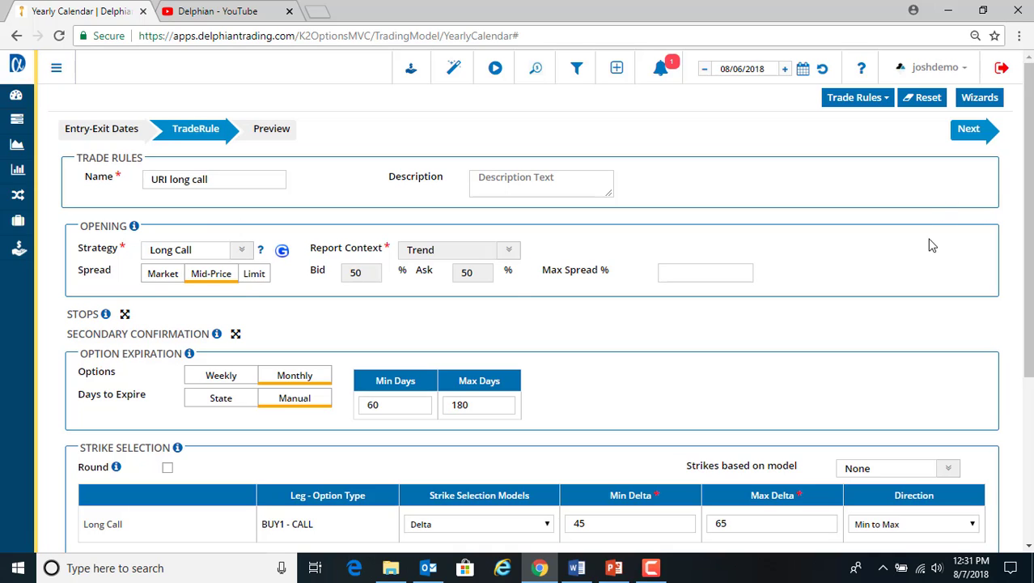
pyautogui.scroll(-1, 203, 259)
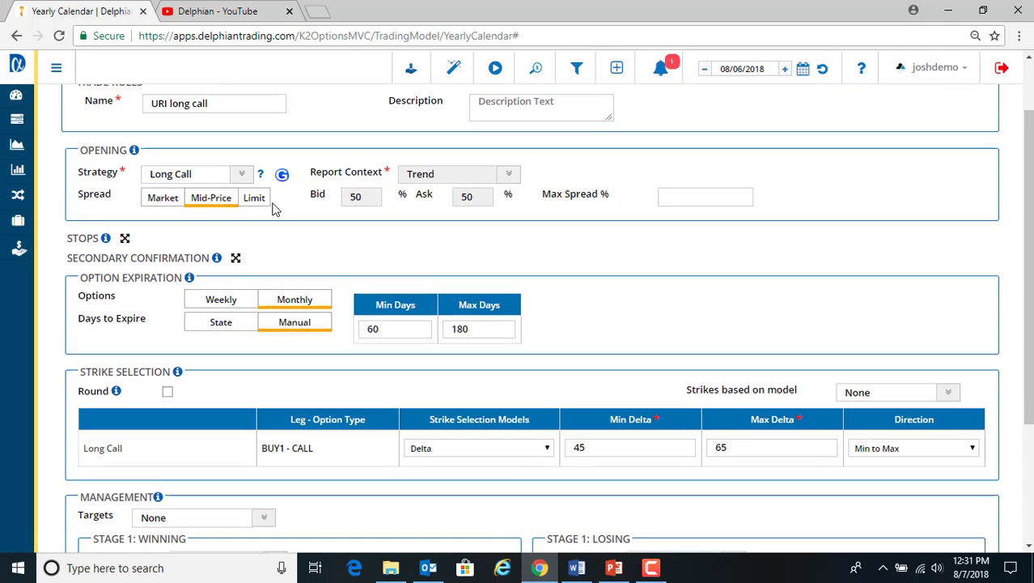
# Change the long call's minimum strike delta from 45 to 30
pyautogui.click(383, 327)
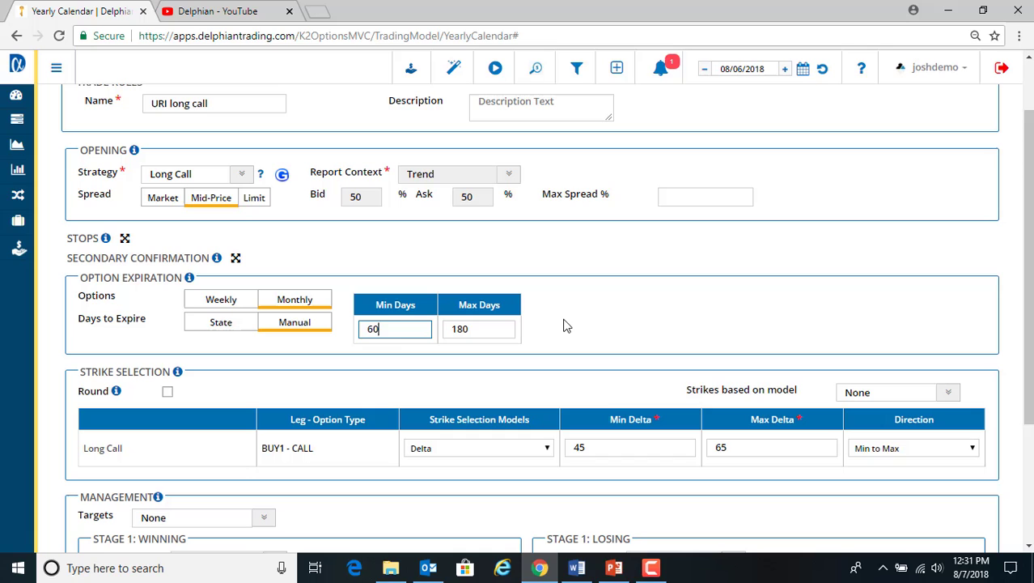
pyautogui.scroll(-1, 538, 313)
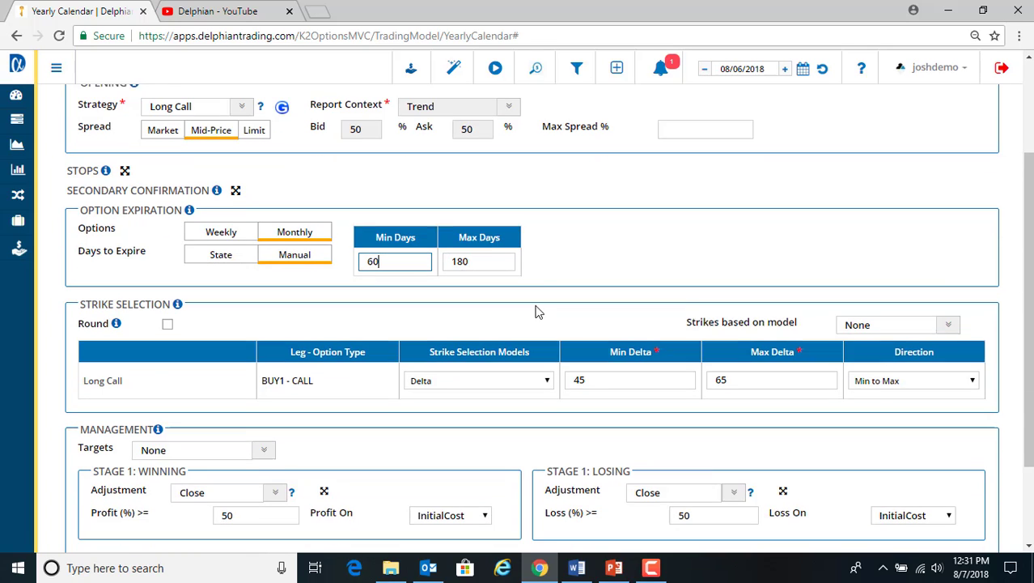
pyautogui.doubleClick(572, 371)
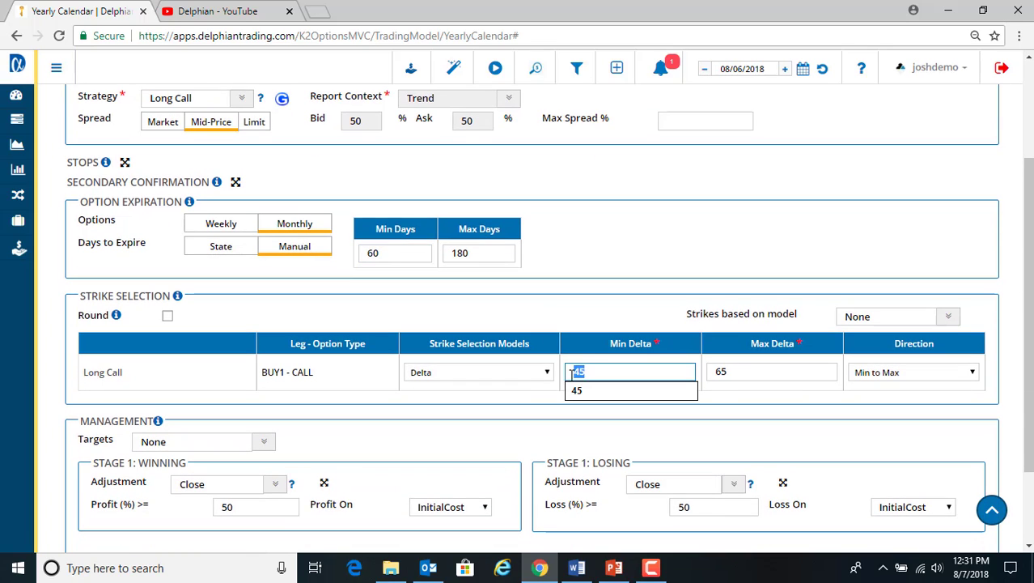
pyautogui.write('30')
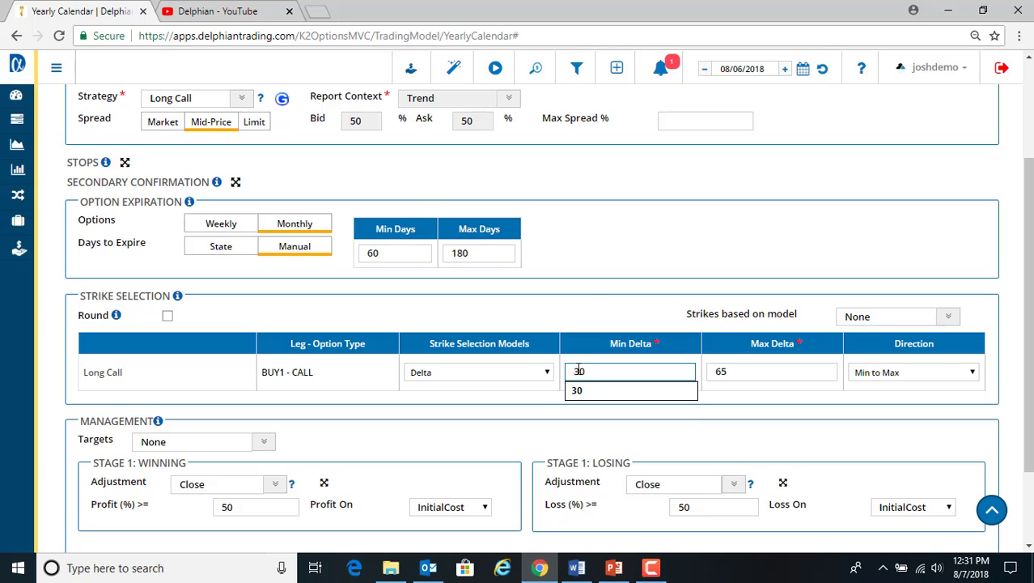
pyautogui.click(586, 277)
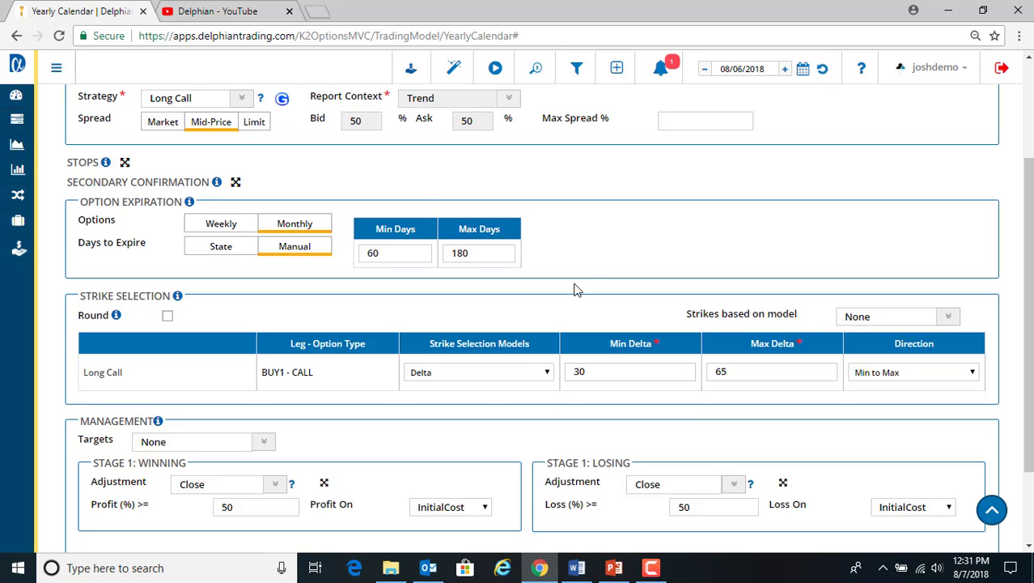
# Keep Delta as the strike selection model and the 50% stage 1 profit and loss values
pyautogui.click(454, 374)
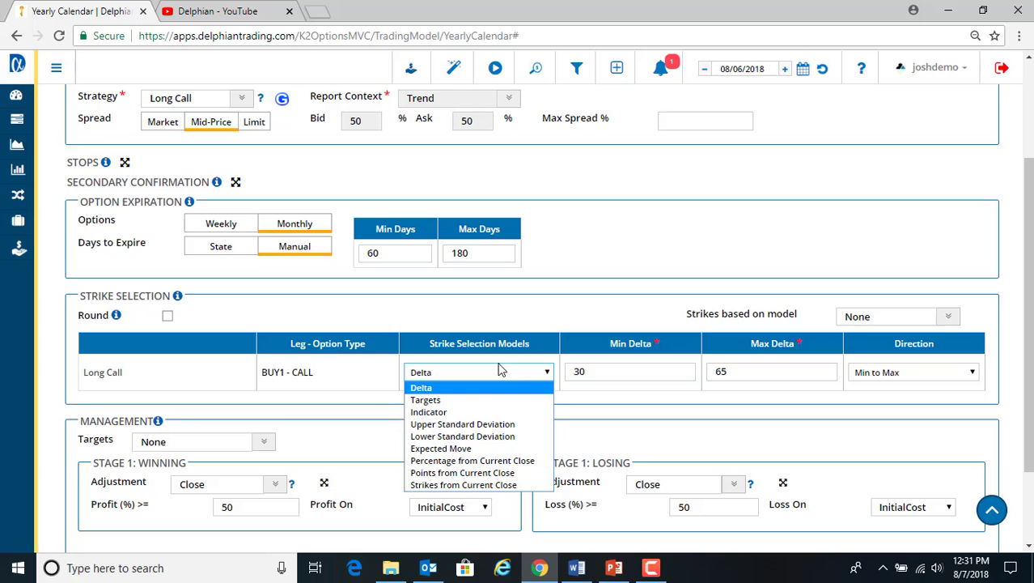
pyautogui.click(476, 297)
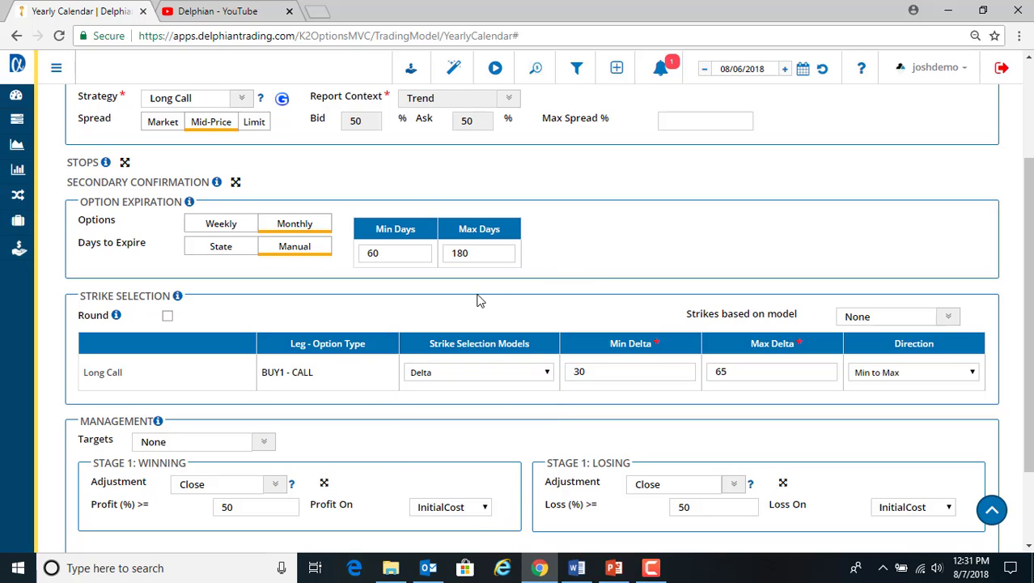
pyautogui.scroll(-1, 479, 301)
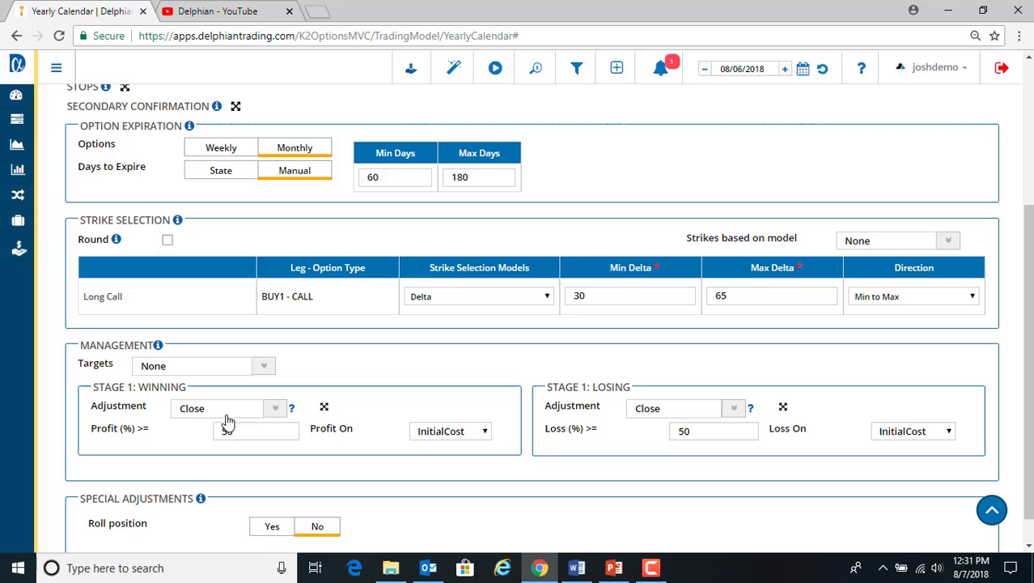
pyautogui.click(249, 431)
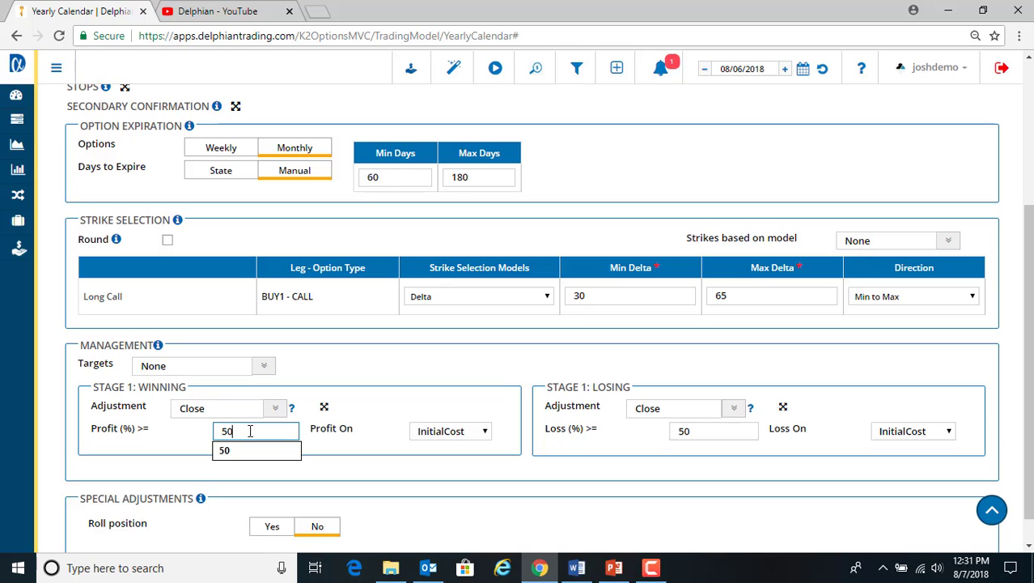
pyautogui.click(715, 434)
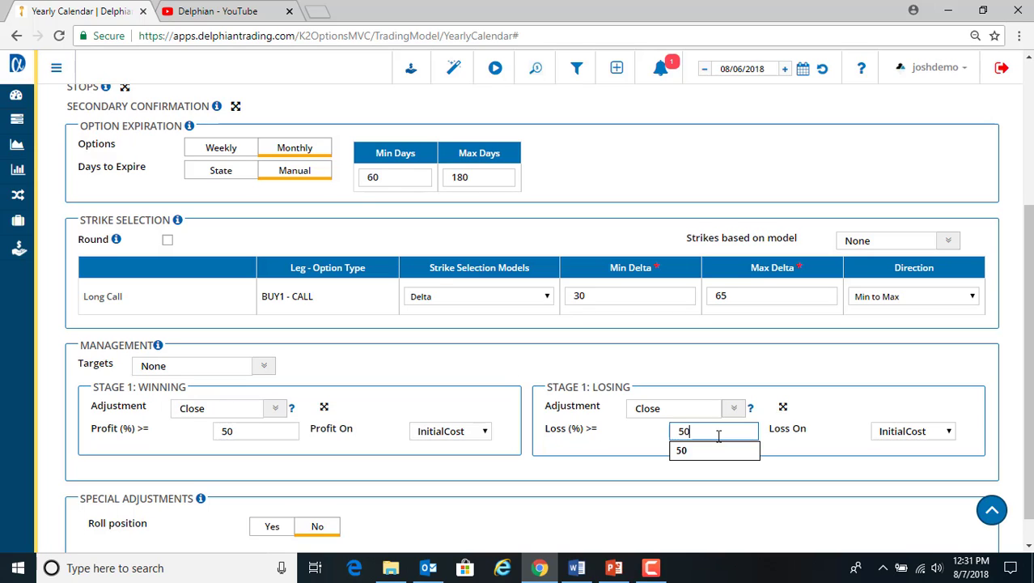
pyautogui.click(714, 355)
pyautogui.scroll(-1, 715, 356)
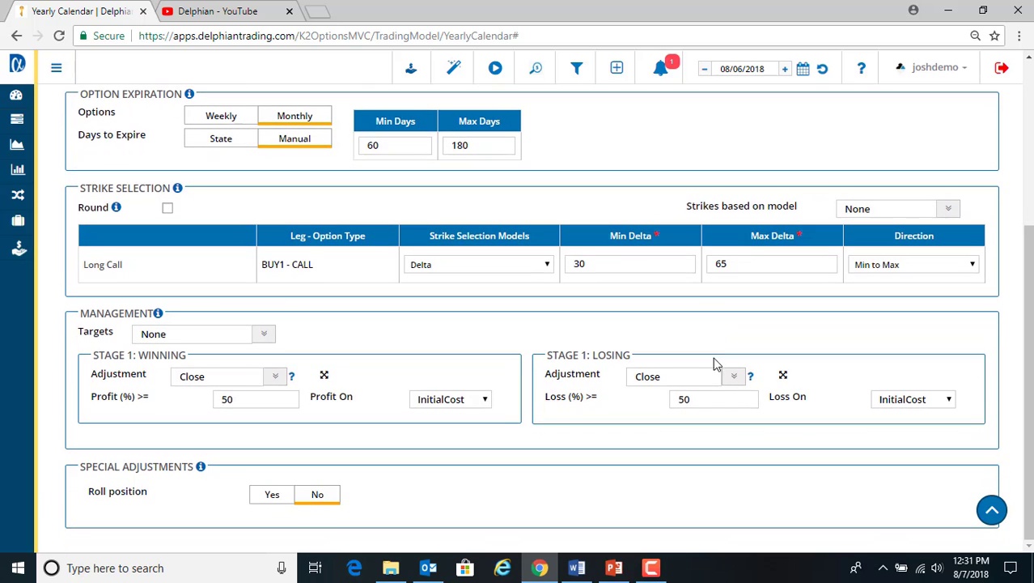
pyautogui.scroll(3, 708, 380)
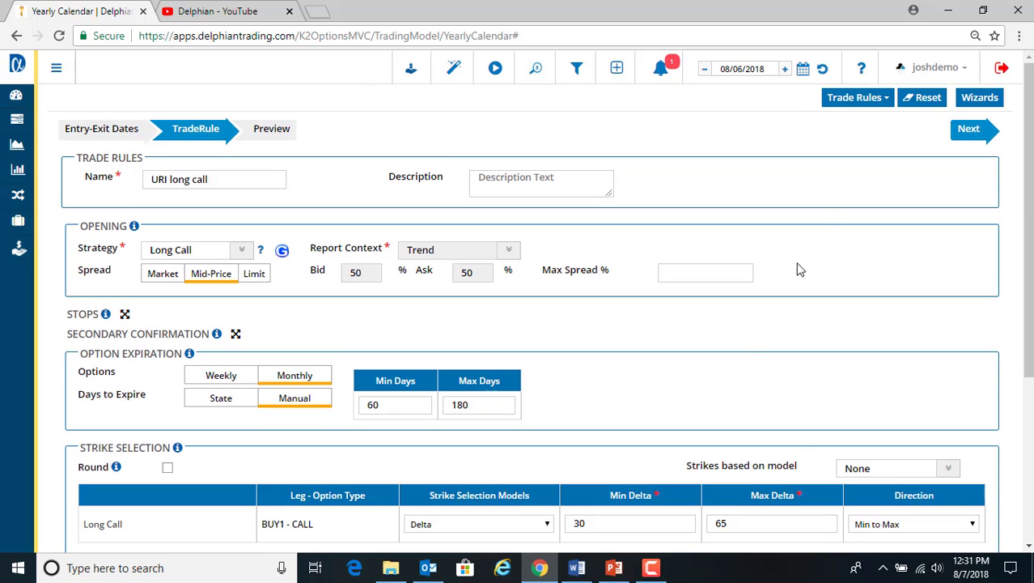
# Save the trade rules, keep risk at 1 contract, and submit the plan as backtest Run1
pyautogui.click(967, 137)
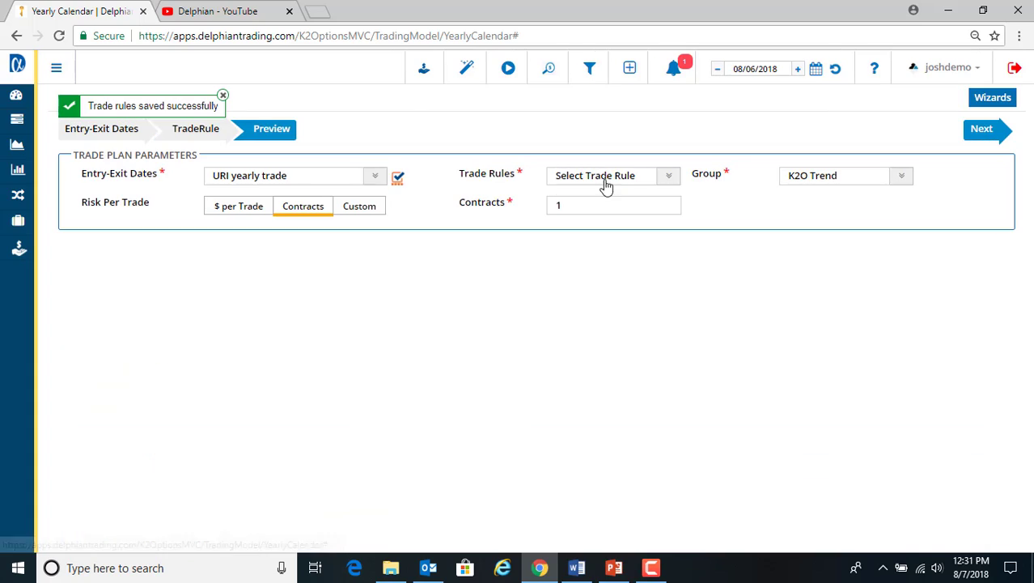
pyautogui.click(223, 97)
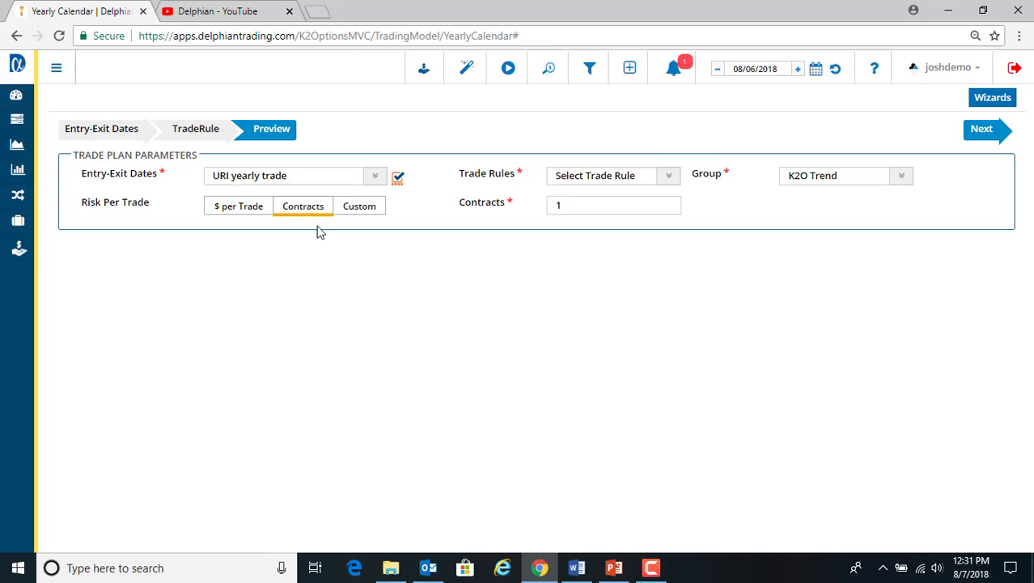
pyautogui.click(255, 212)
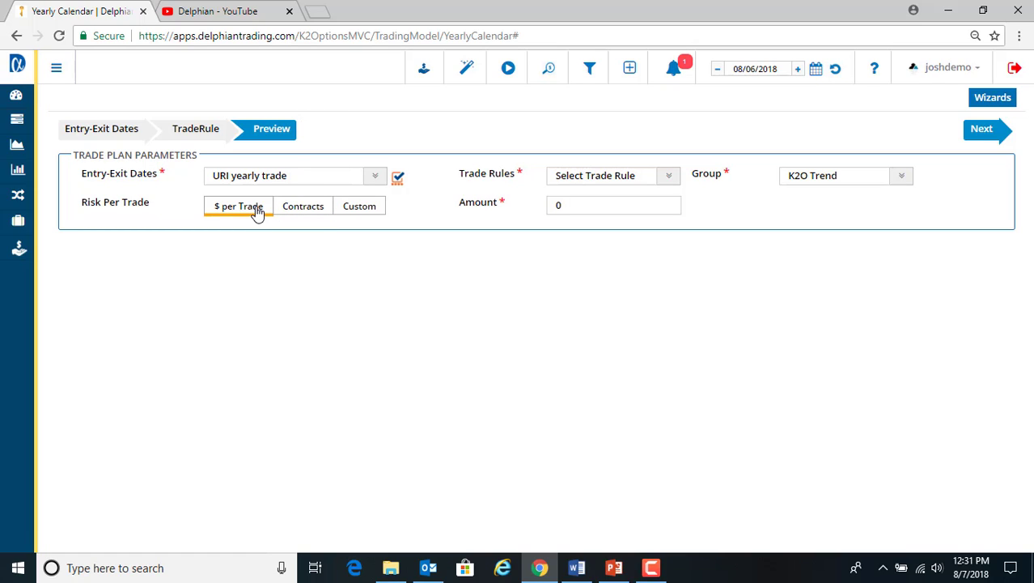
pyautogui.click(316, 212)
pyautogui.doubleClick(573, 205)
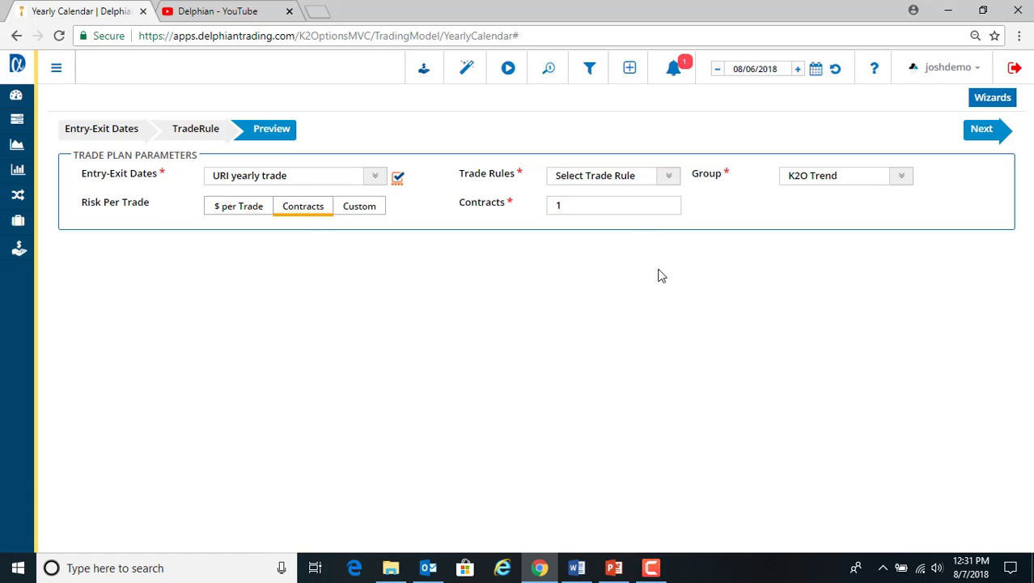
pyautogui.click(986, 136)
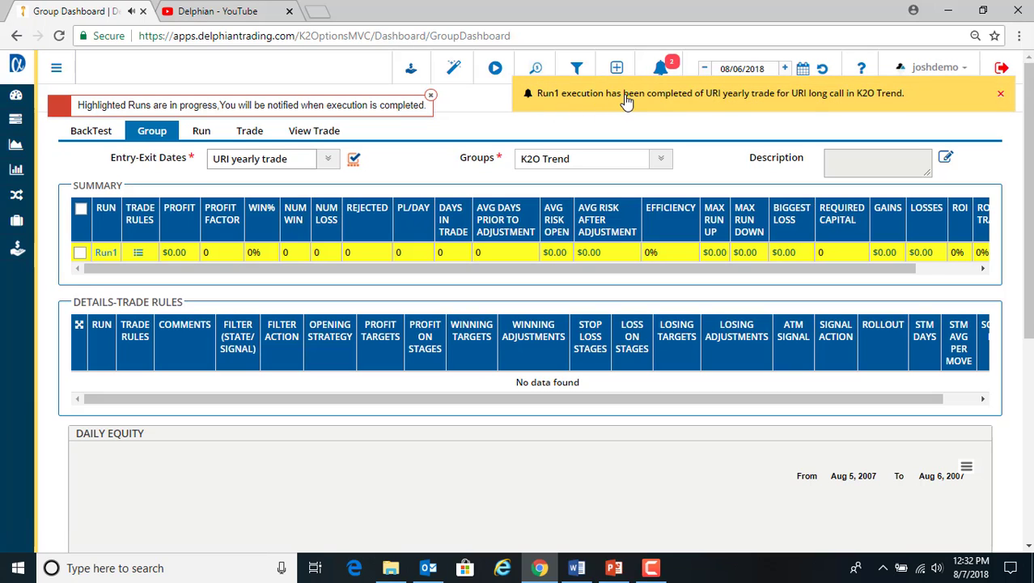
# Open Run1's completed results and review the $272.00 profit, 64% win rate and Daily Equity chart
pyautogui.click(628, 96)
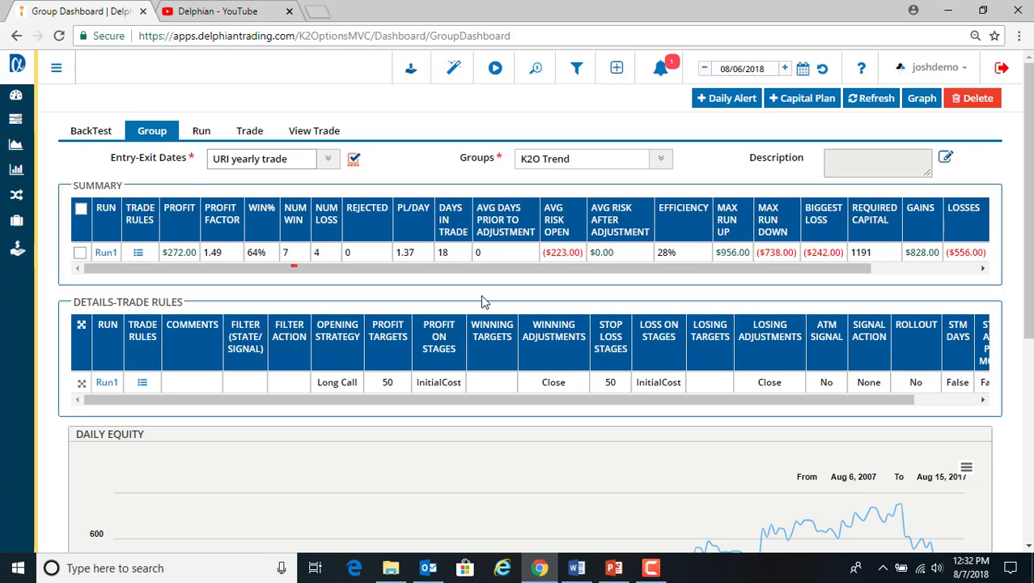
pyautogui.scroll(-3, 483, 299)
pyautogui.scroll(-2, 484, 301)
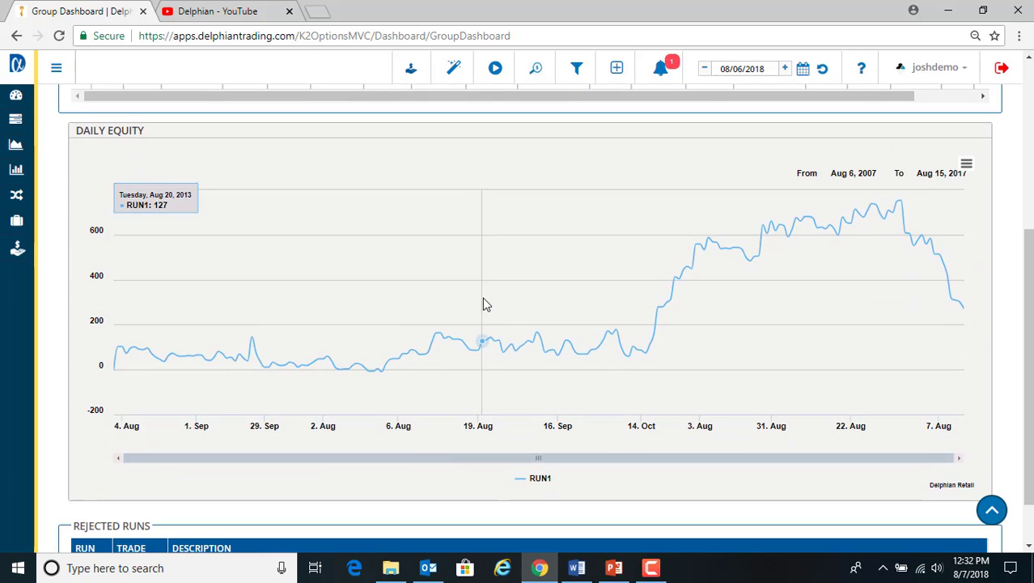
pyautogui.scroll(5, 487, 304)
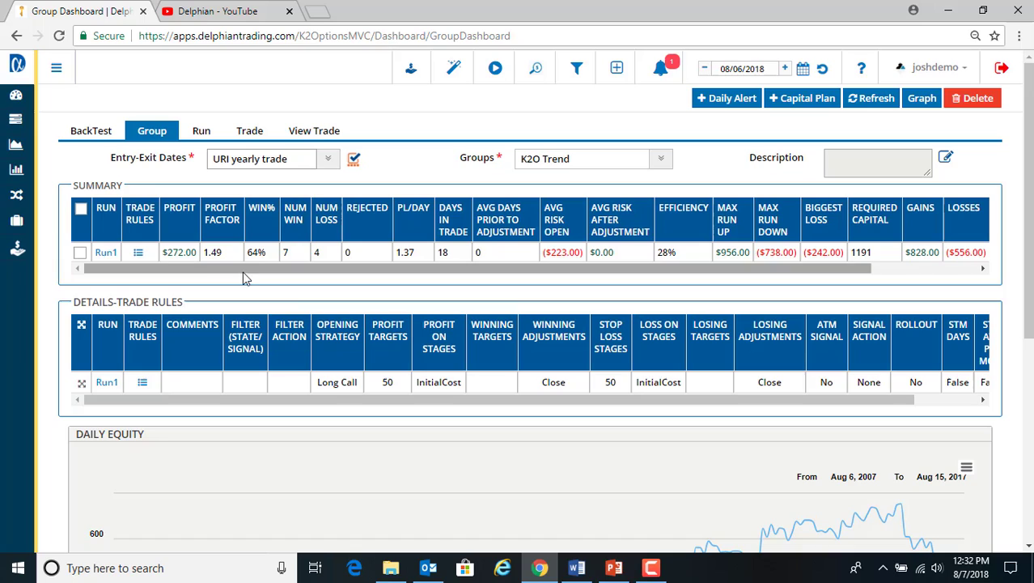
# In Run1's trade rules, change stage 1 Loss (%) from 50 to 75 and rerun the backtest
pyautogui.click(139, 253)
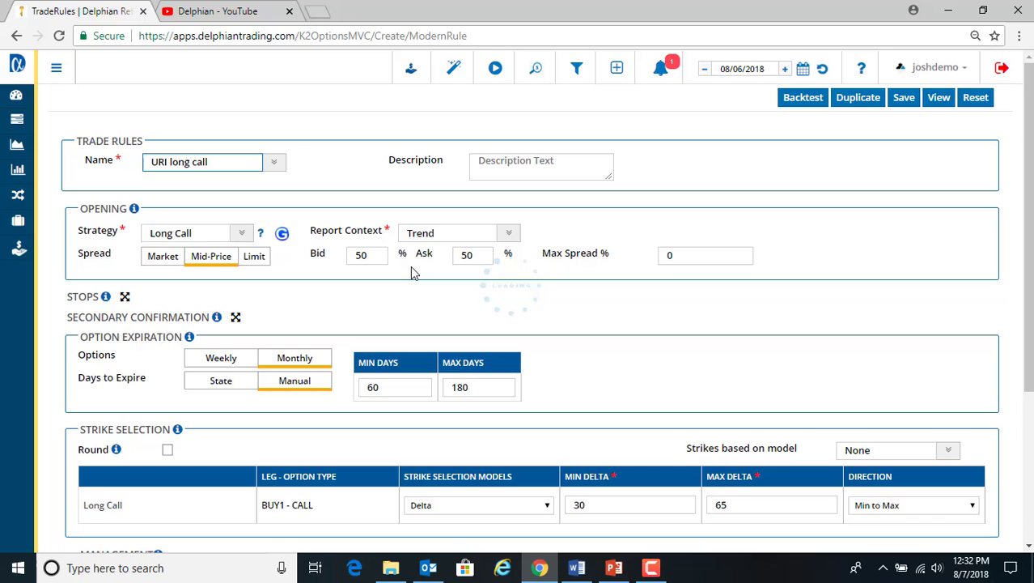
pyautogui.scroll(-2, 411, 270)
pyautogui.scroll(1, 409, 267)
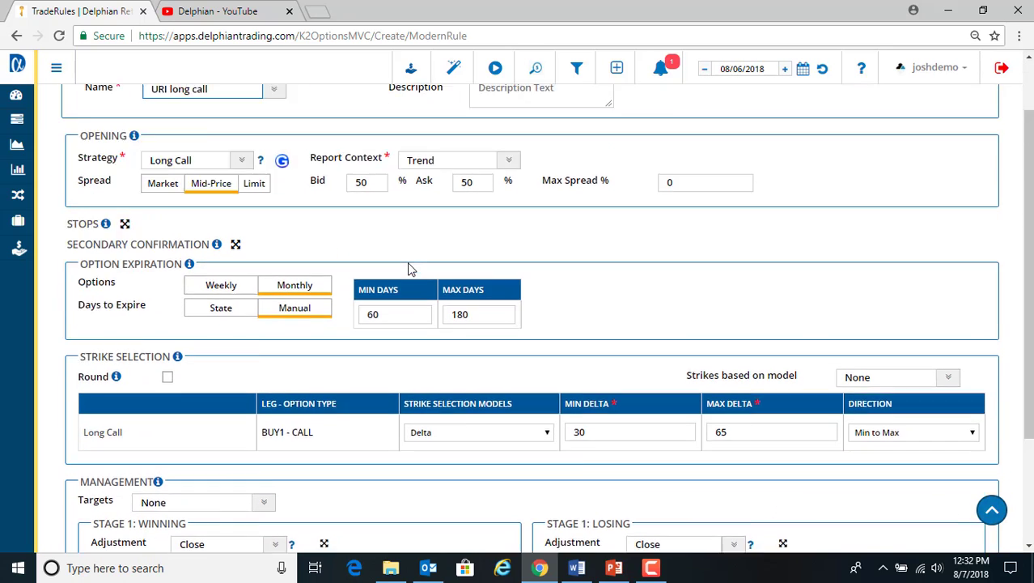
pyautogui.scroll(1, 409, 268)
pyautogui.scroll(-3, 354, 305)
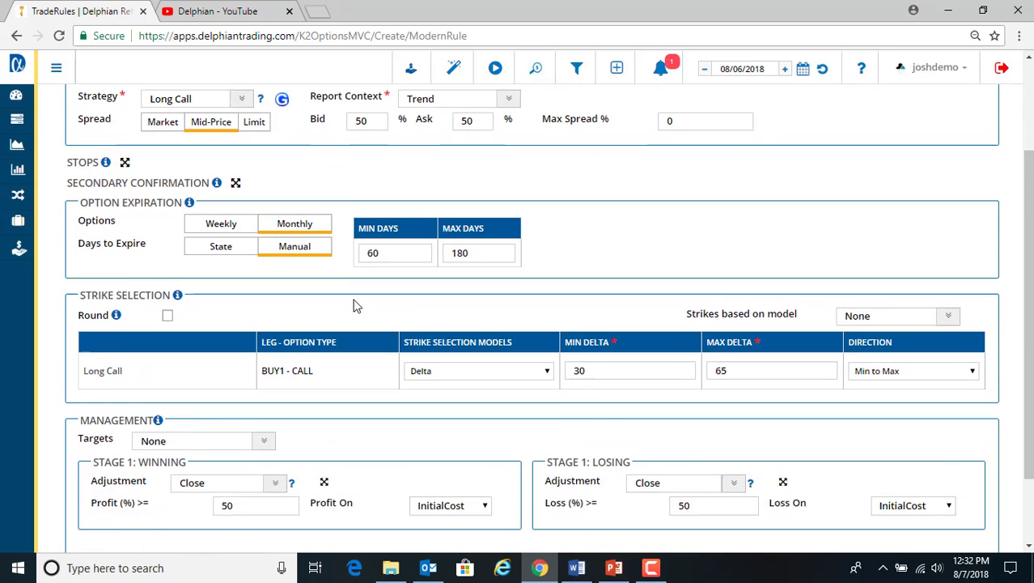
pyautogui.click(707, 412)
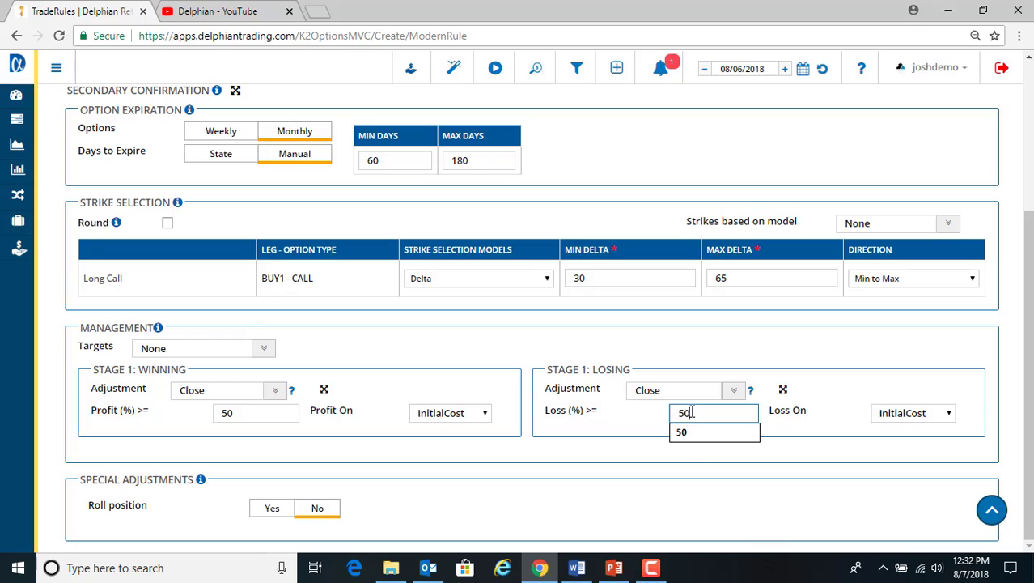
pyautogui.moveTo(706, 412); pyautogui.dragTo(672, 412)
pyautogui.write('75')
pyautogui.click(672, 340)
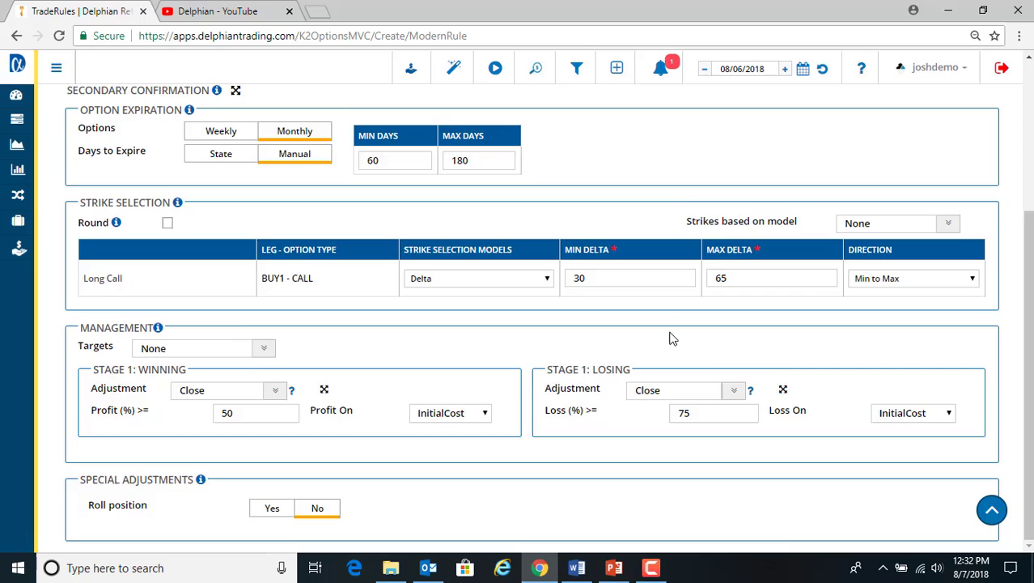
pyautogui.scroll(3, 669, 338)
pyautogui.click(791, 104)
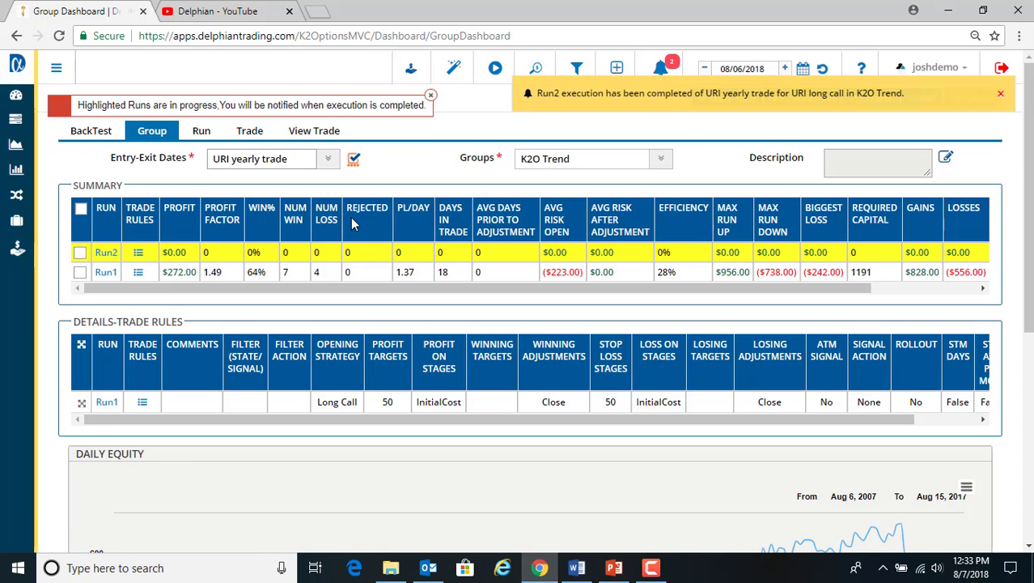
# Load Run2's finished results beside Run1, then move the PowerPoint show to the Contact Information slide
pyautogui.click(699, 99)
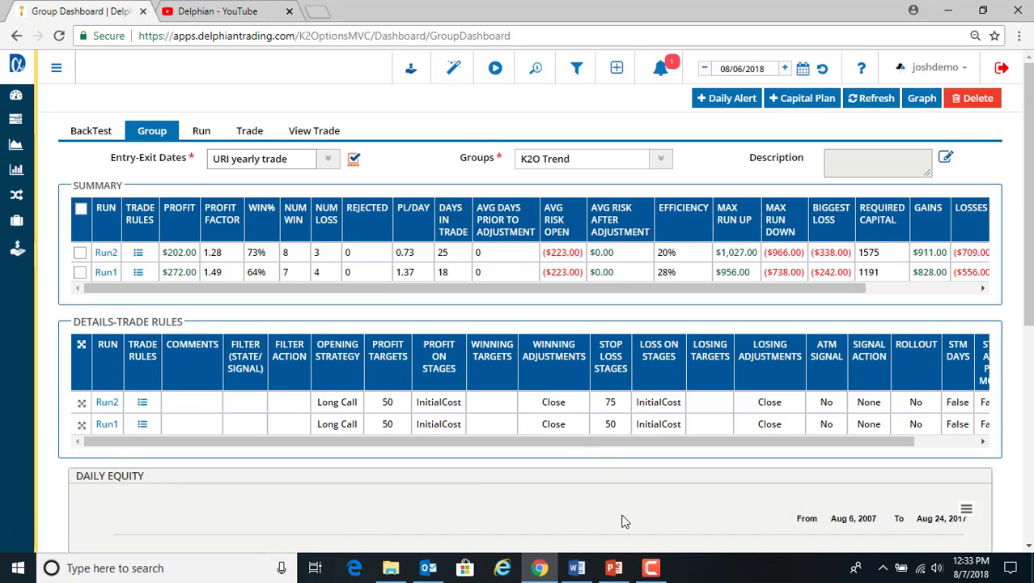
pyautogui.click(615, 568)
pyautogui.press('Right')
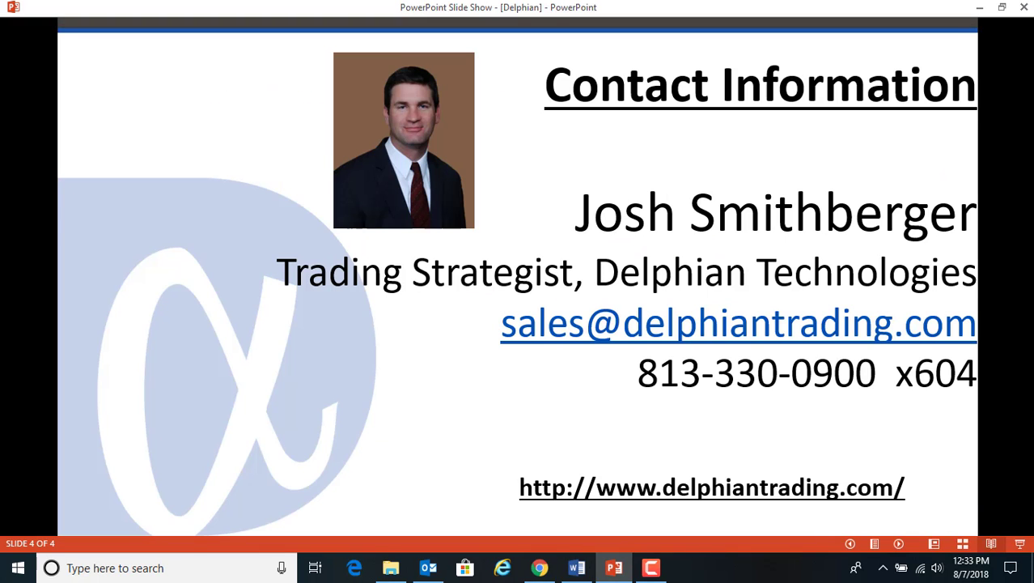